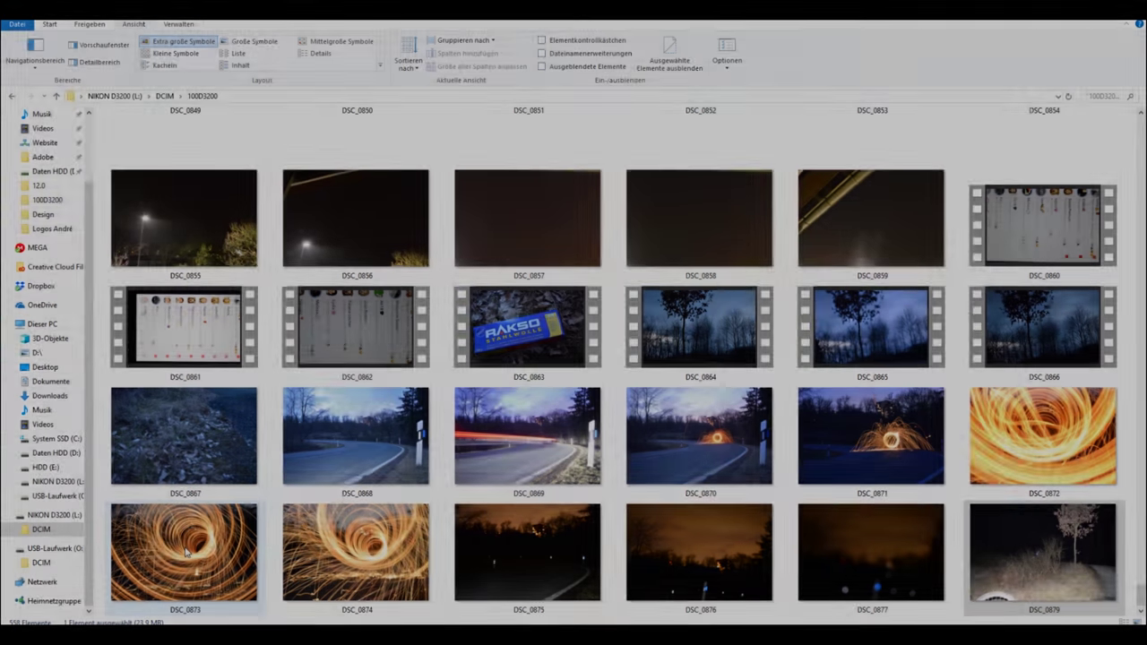
Open DSC_0873 from File Explorer with Adobe Photoshop CC 2018, launching Camera Raw.
{"action": "left_click", "coordinate": [184, 548]}
{"action": "right_click", "coordinate": [184, 549]}
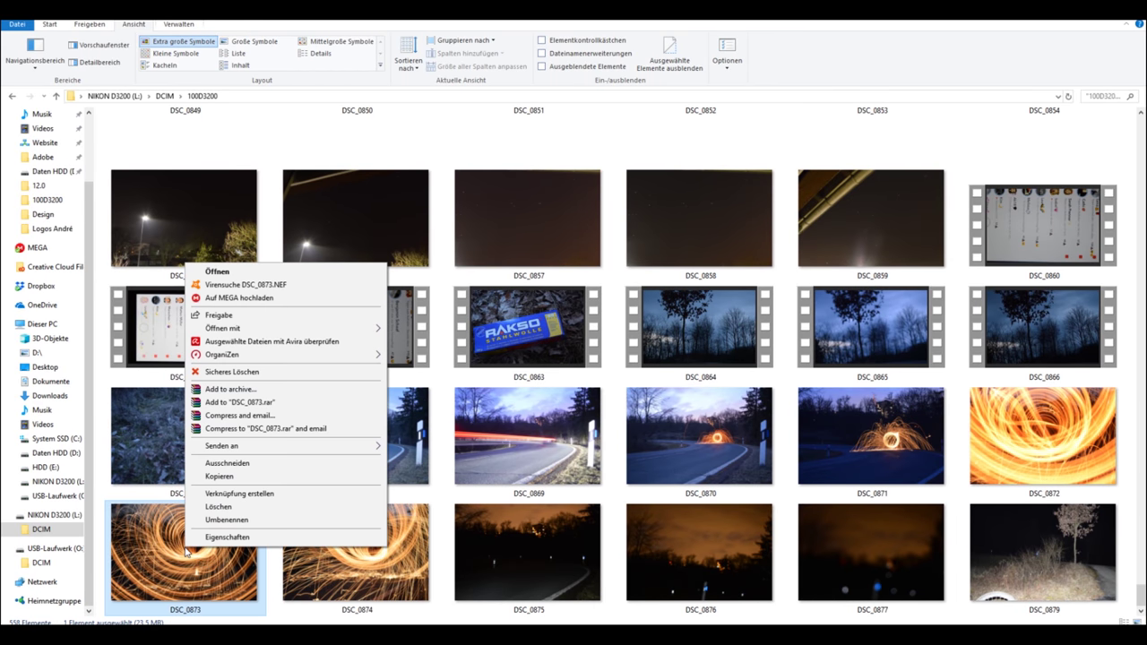
{"action": "mouse_move", "coordinate": [223, 328]}
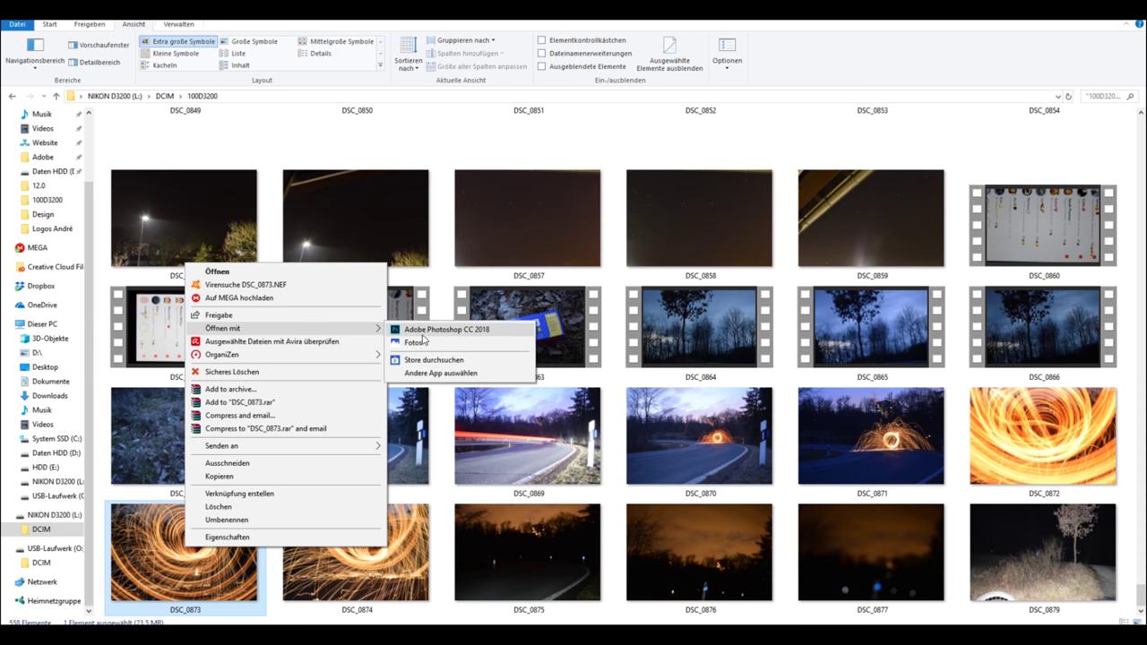
{"action": "left_click", "coordinate": [425, 331]}
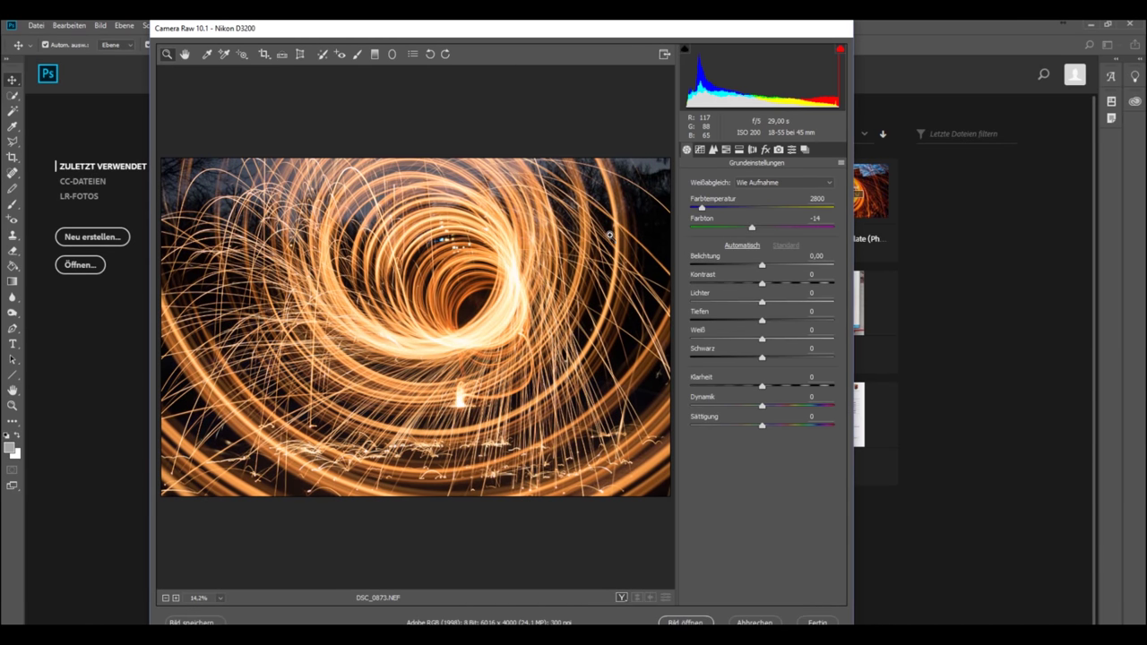
Zoom the Camera Raw preview to 25% and warm the colour temperature to 3750.
{"action": "left_click", "coordinate": [462, 306]}
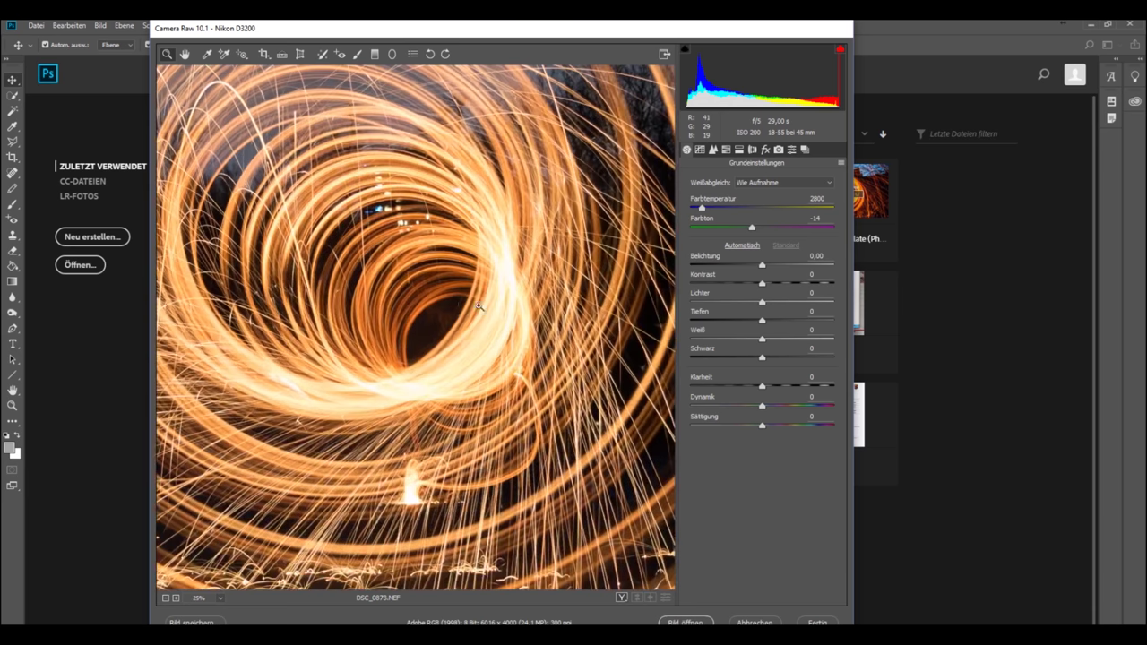
{"action": "left_click_drag", "start_coordinate": [702, 208], "coordinate": [715, 208]}
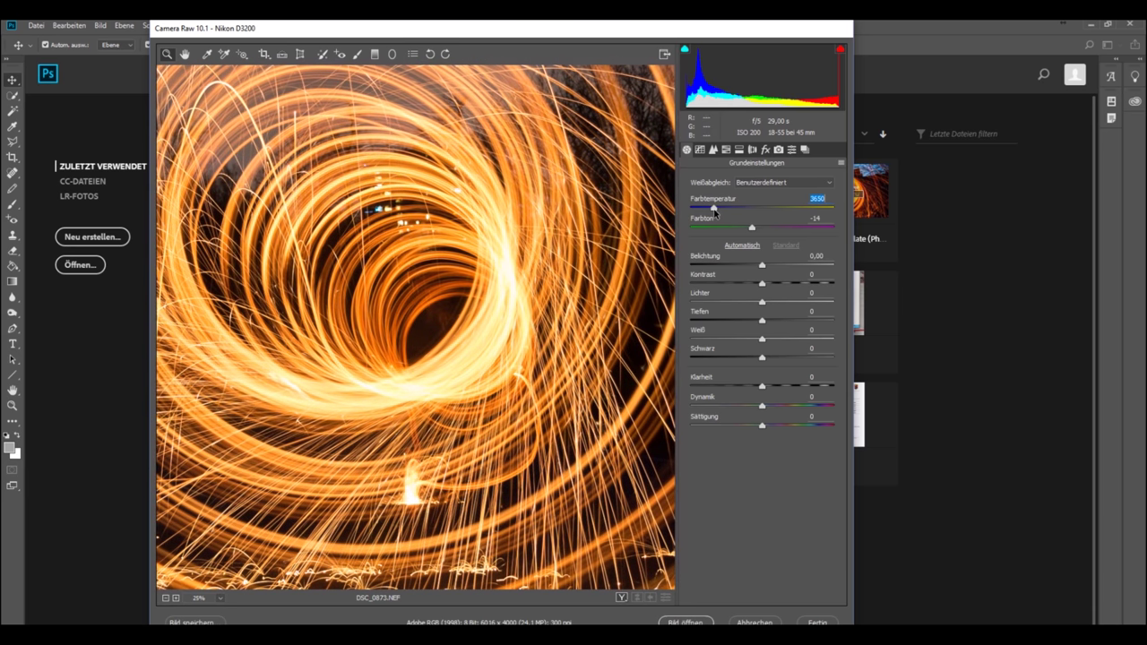
{"action": "right_click", "coordinate": [476, 233]}
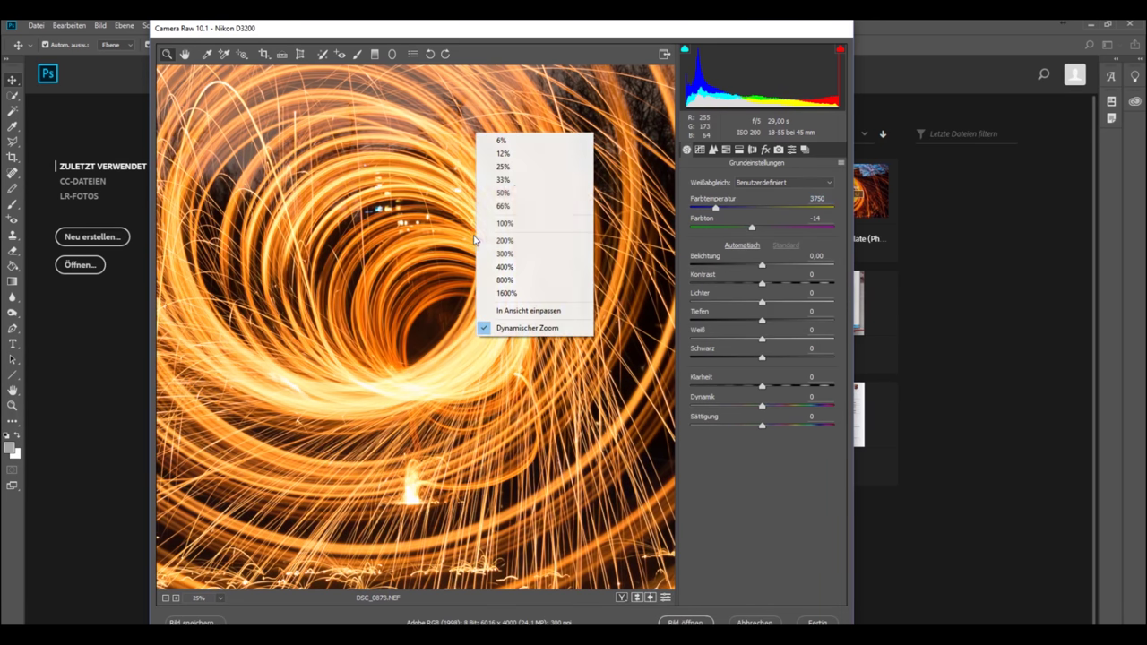
{"action": "left_click", "coordinate": [515, 169]}
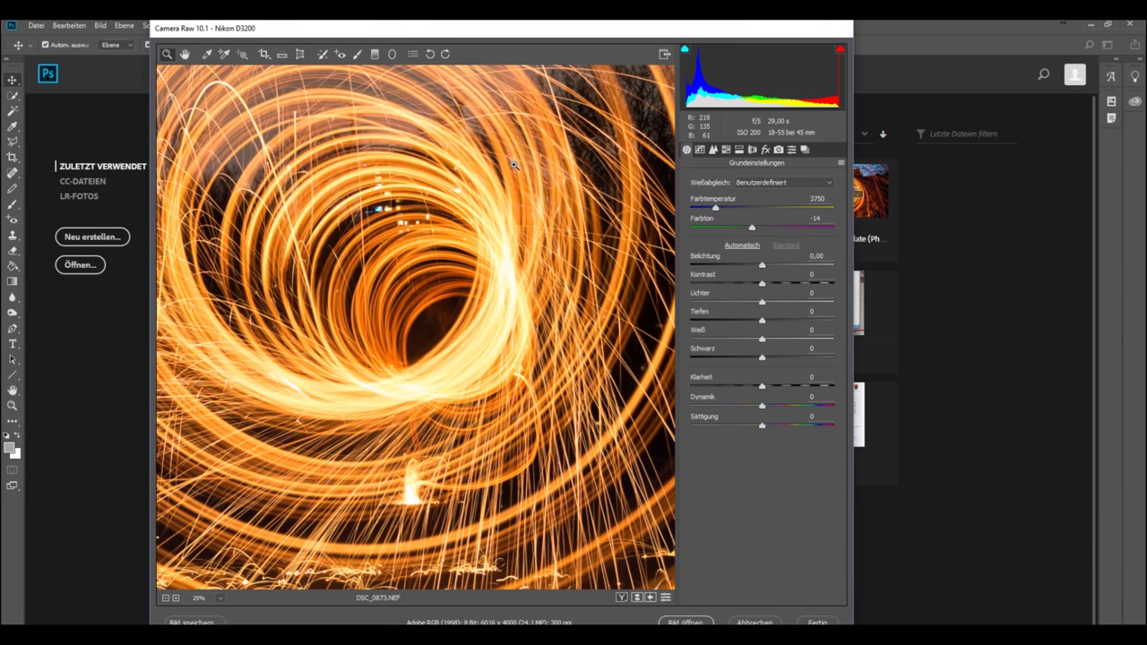
Lower exposure to -0.20, then begin raising contrast and pulling highlights down.
{"action": "left_click", "coordinate": [167, 599]}
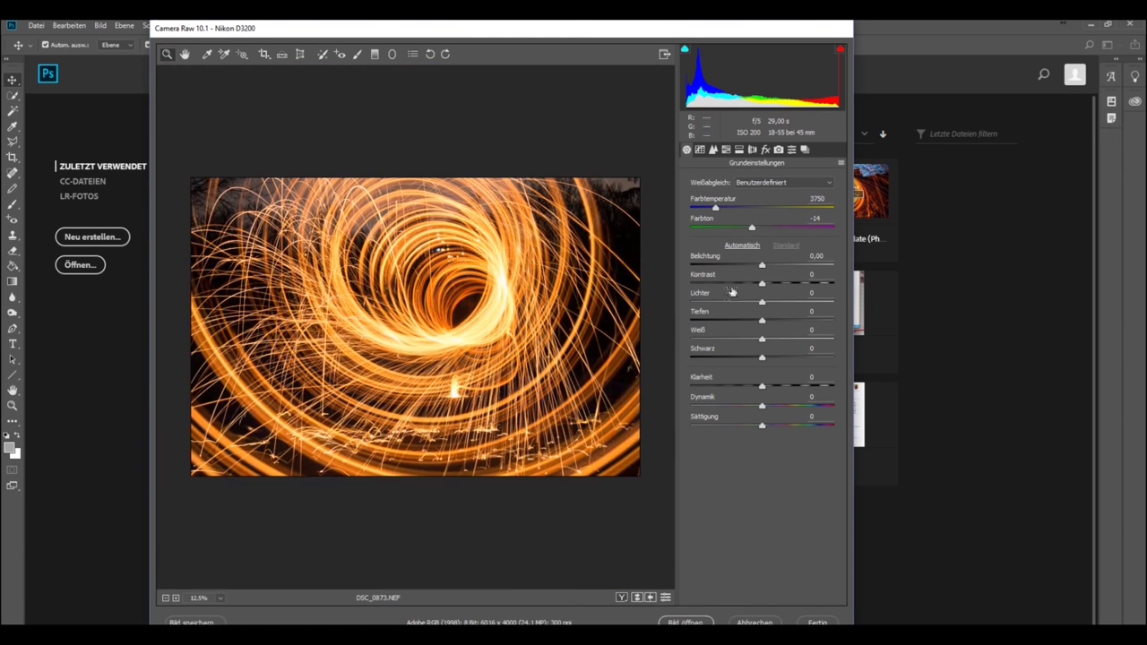
{"action": "left_click", "coordinate": [302, 341]}
{"action": "left_click_drag", "start_coordinate": [756, 271], "coordinate": [760, 268]}
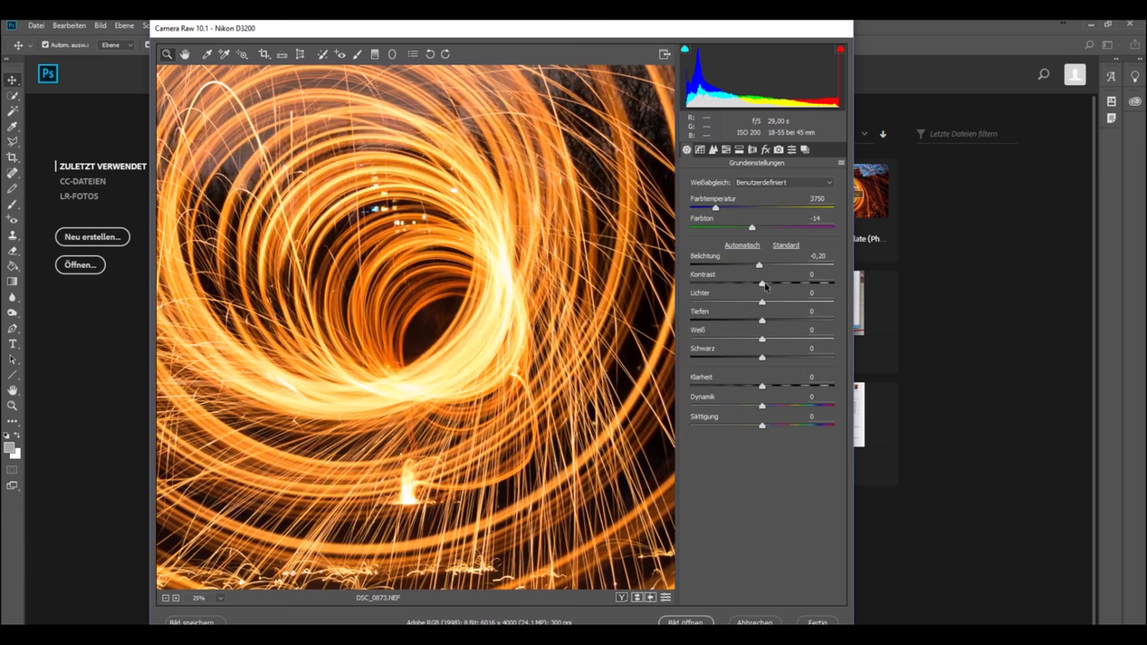
{"action": "mouse_move", "coordinate": [763, 284]}
{"action": "left_mouse_down"}
{"action": "mouse_move", "coordinate": [797, 283]}
{"action": "mouse_move", "coordinate": [752, 303]}
{"action": "mouse_move", "coordinate": [810, 320]}
{"action": "left_mouse_up"}
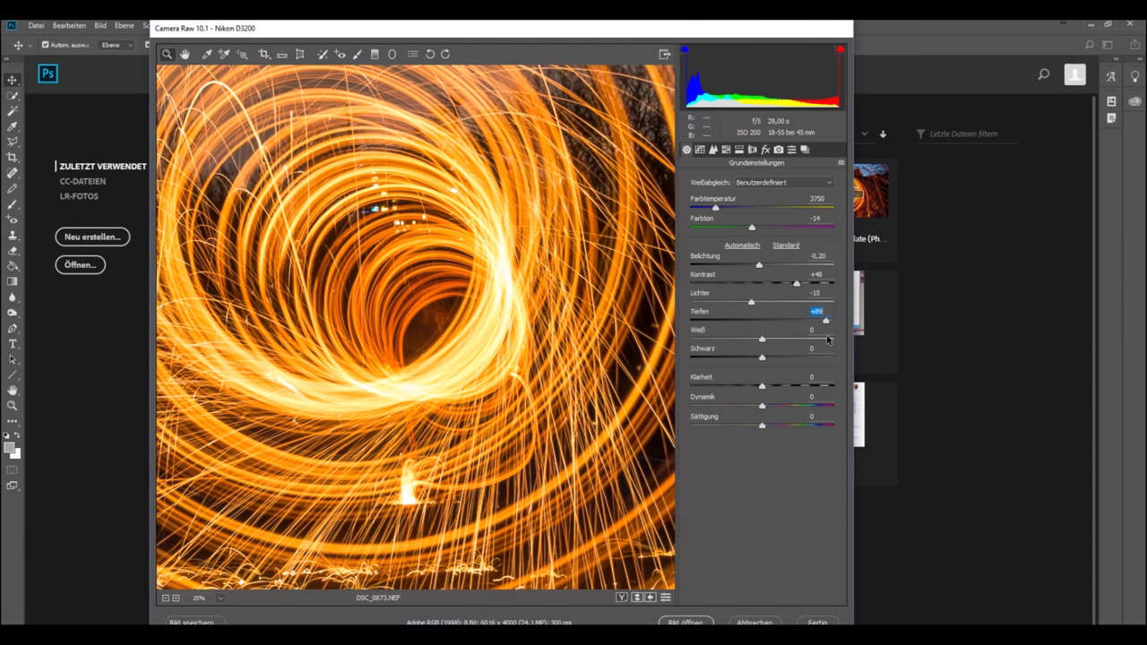
{"action": "type", "text": "+66"}
Set shadows +66, whites +28, blacks +32, clarity +8, vibrance +3 and saturation +6.
{"action": "left_click", "coordinate": [632, 392]}
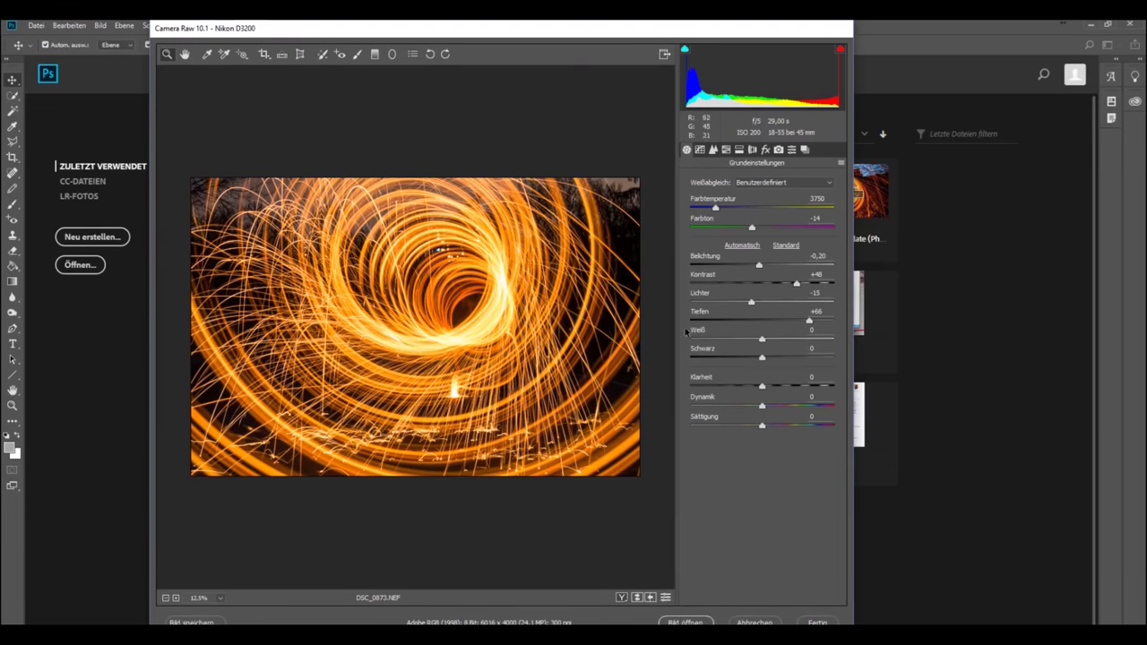
{"action": "mouse_move", "coordinate": [762, 339]}
{"action": "left_mouse_down"}
{"action": "mouse_move", "coordinate": [783, 340]}
{"action": "mouse_move", "coordinate": [768, 358]}
{"action": "mouse_move", "coordinate": [814, 389]}
{"action": "mouse_move", "coordinate": [768, 403]}
{"action": "mouse_move", "coordinate": [767, 428]}
{"action": "left_mouse_up"}
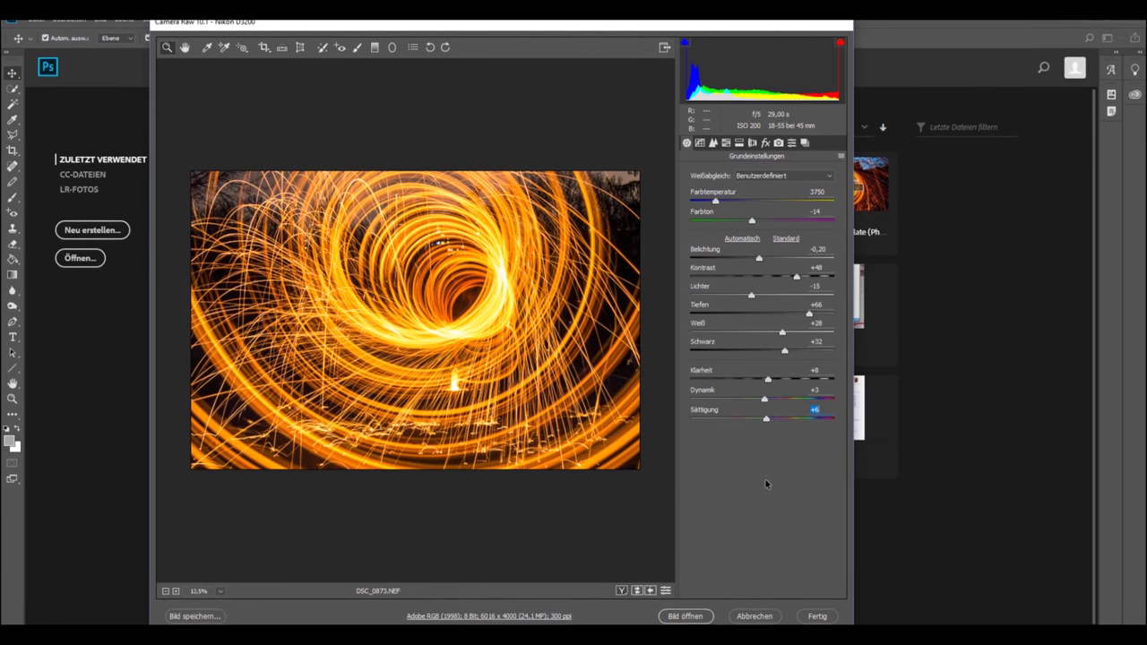
Open the corrected image in Photoshop, converting it to the sRGB working space.
{"action": "left_click", "coordinate": [686, 615]}
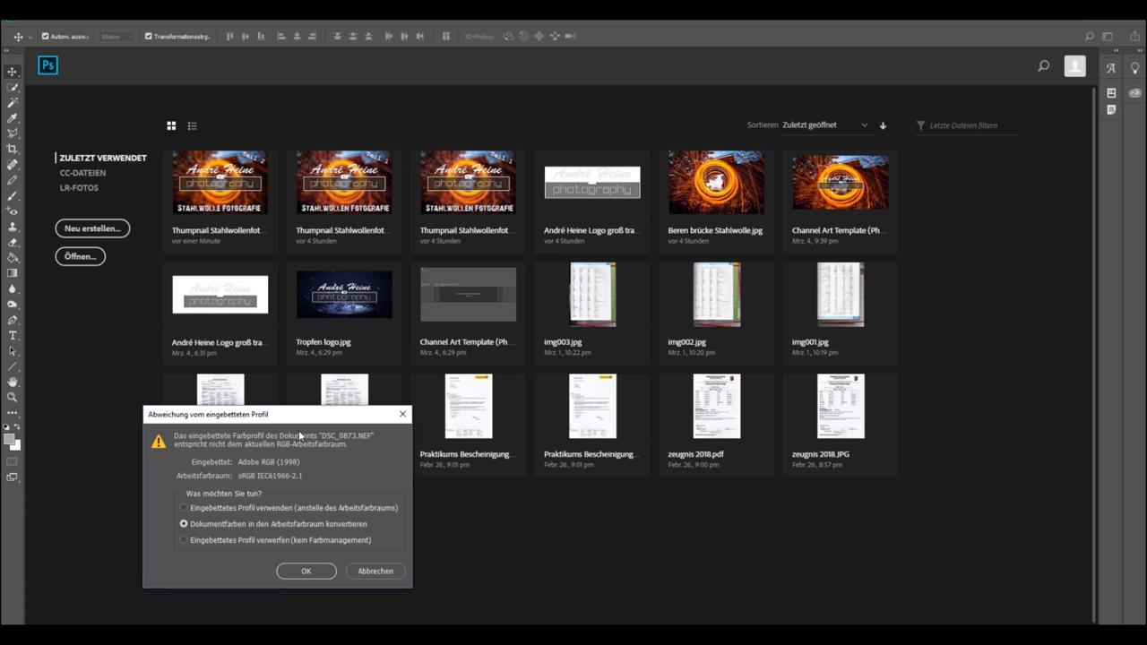
{"action": "left_click", "coordinate": [306, 572]}
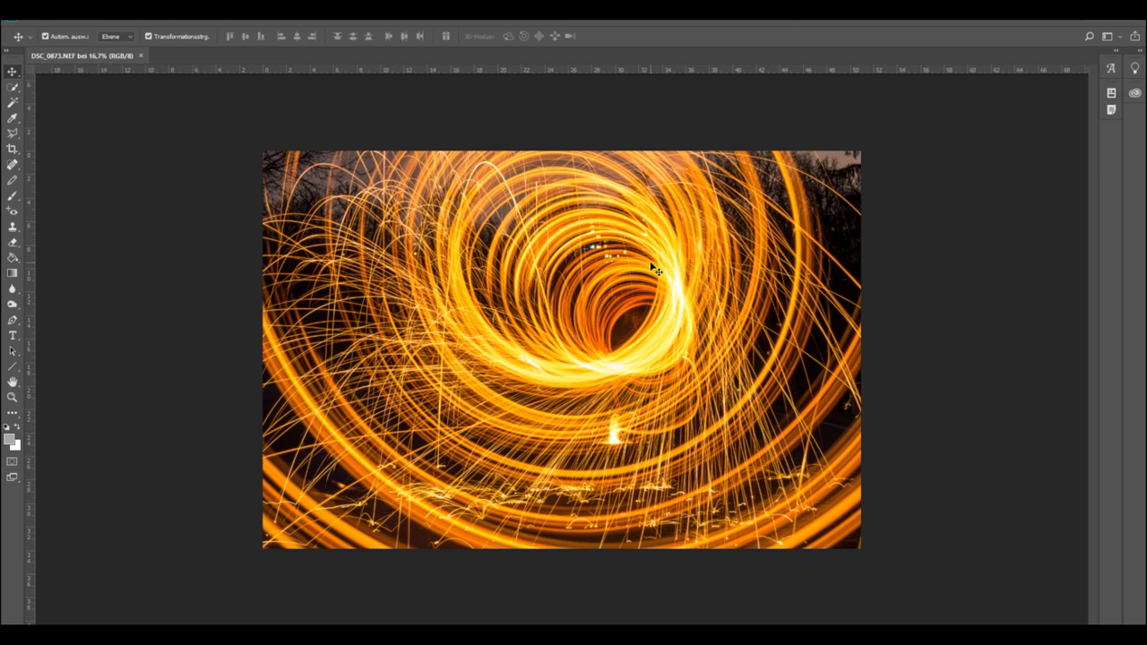
Zoom to 100% on the bright flame at the spiral's bottom, ready to spot-heal it.
{"action": "key", "text": "ctrl+plus"}
{"action": "key", "text": "ctrl+plus"}
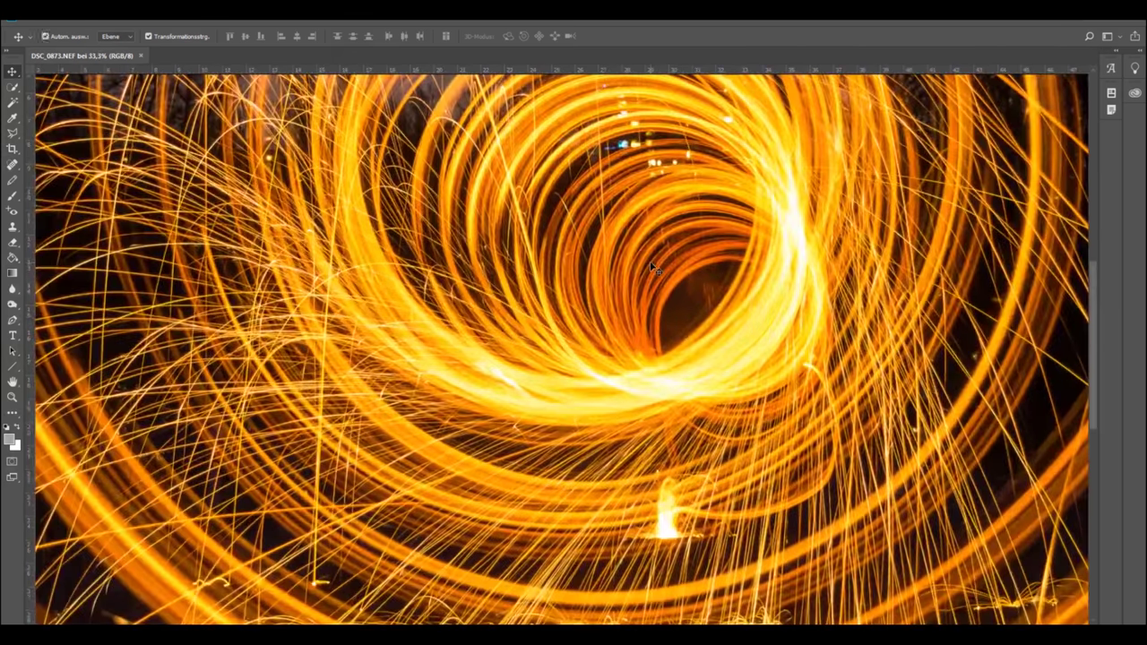
{"action": "key", "text": "ctrl+plus"}
{"action": "scroll", "coordinate": [653, 269], "scroll_direction": "down", "scroll_amount": 2}
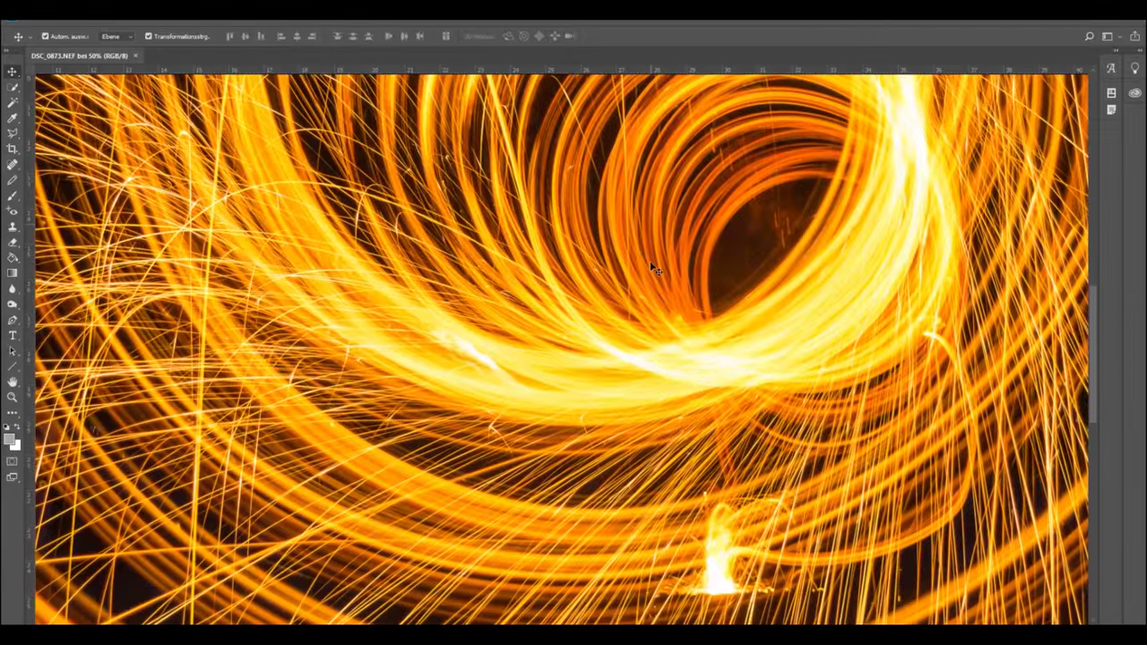
{"action": "scroll", "coordinate": [652, 269], "scroll_direction": "down", "scroll_amount": 3}
{"action": "scroll", "coordinate": [652, 269], "scroll_direction": "down", "scroll_amount": 2}
{"action": "scroll", "coordinate": [655, 269], "scroll_direction": "down", "scroll_amount": 1}
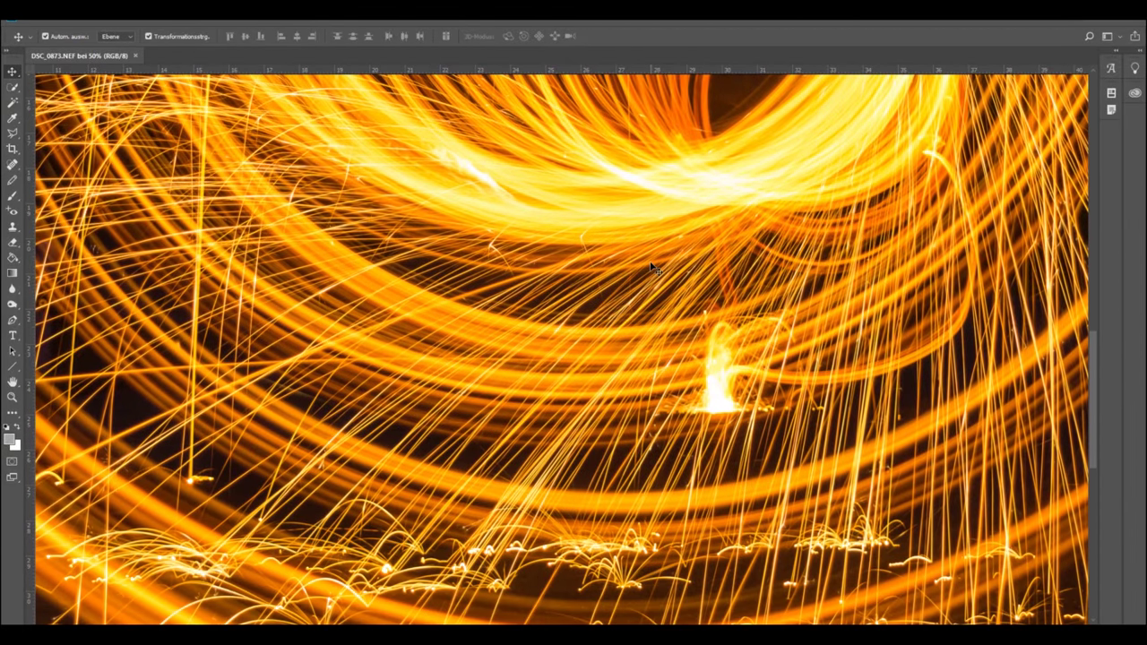
{"action": "scroll", "coordinate": [654, 267], "scroll_direction": "right", "scroll_amount": 2}
{"action": "scroll", "coordinate": [656, 261], "scroll_direction": "right", "scroll_amount": 2}
{"action": "scroll", "coordinate": [658, 257], "scroll_direction": "right", "scroll_amount": 2}
{"action": "scroll", "coordinate": [660, 251], "scroll_direction": "right", "scroll_amount": 2}
{"action": "scroll", "coordinate": [659, 246], "scroll_direction": "right", "scroll_amount": 1}
{"action": "scroll", "coordinate": [656, 242], "scroll_direction": "right", "scroll_amount": 1}
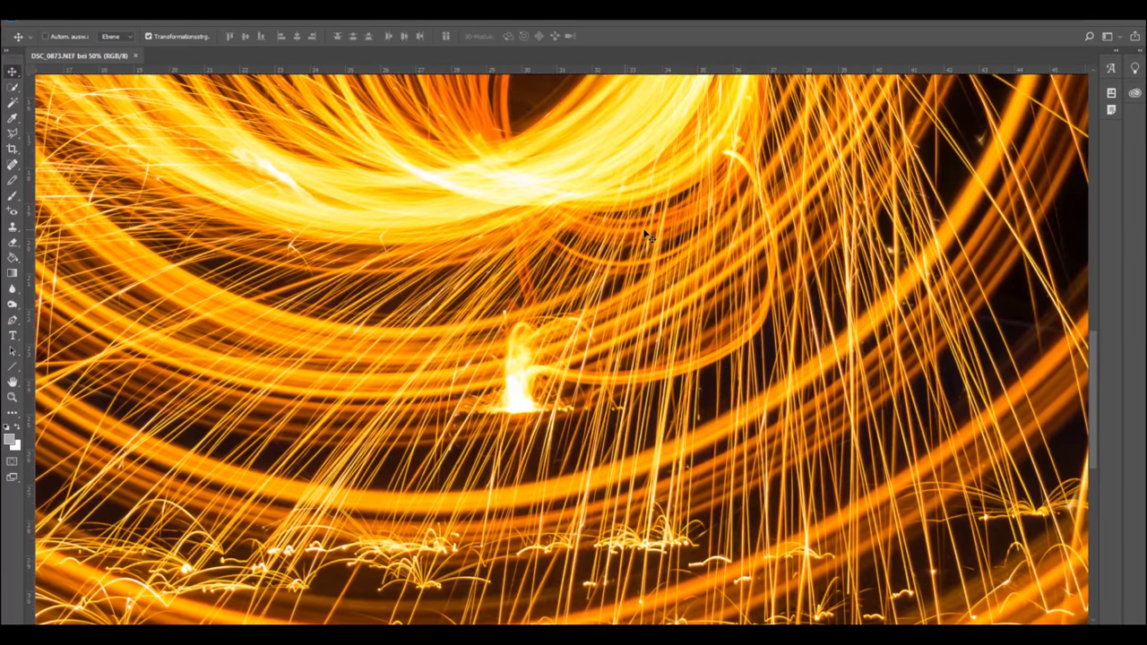
{"action": "scroll", "coordinate": [647, 235], "scroll_direction": "right", "scroll_amount": 1}
{"action": "scroll", "coordinate": [648, 235], "scroll_direction": "up", "scroll_amount": 2}
{"action": "scroll", "coordinate": [654, 251], "scroll_direction": "up", "scroll_amount": 1}
{"action": "scroll", "coordinate": [696, 307], "scroll_direction": "down", "scroll_amount": 1}
{"action": "scroll", "coordinate": [690, 296], "scroll_direction": "down", "scroll_amount": 2}
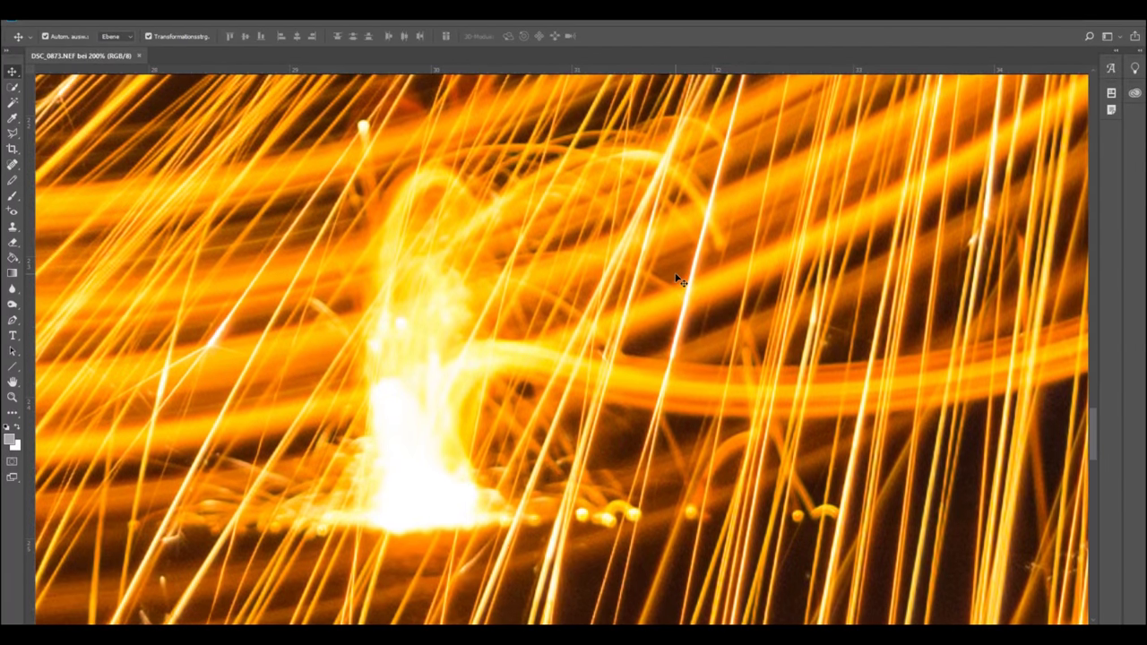
{"action": "scroll", "coordinate": [678, 280], "scroll_direction": "down", "scroll_amount": 2}
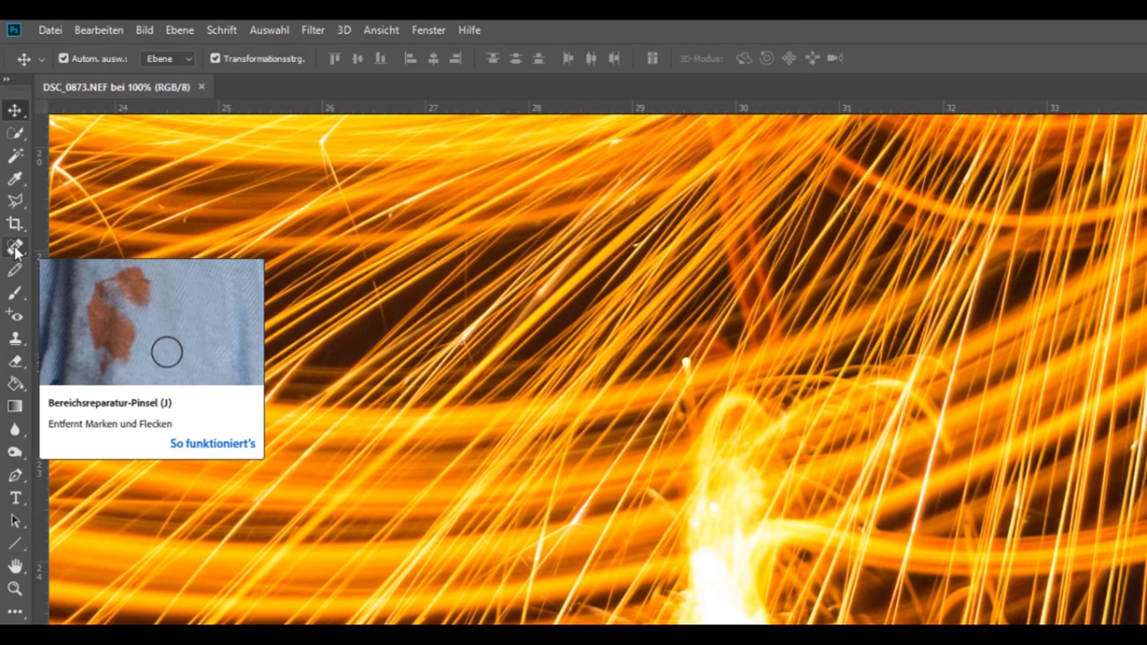
{"action": "left_click", "coordinate": [15, 248]}
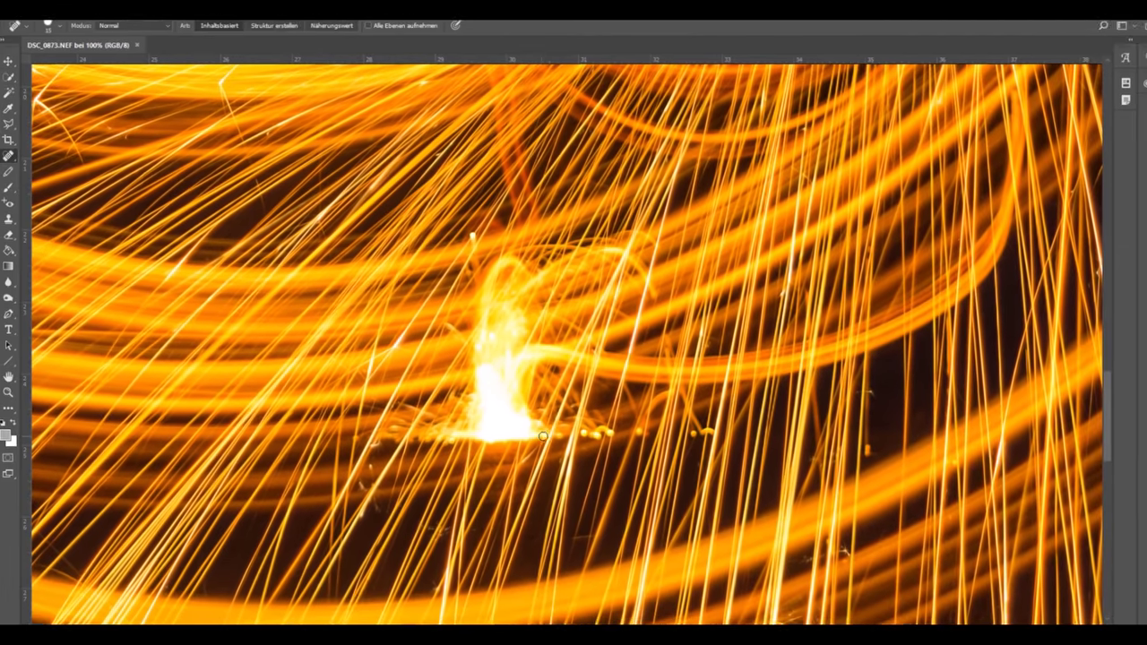
Spot-heal the bright flame, the dark central silhouette and the dark patch below it.
{"action": "left_click_drag", "start_coordinate": [543, 437], "coordinate": [509, 436]}
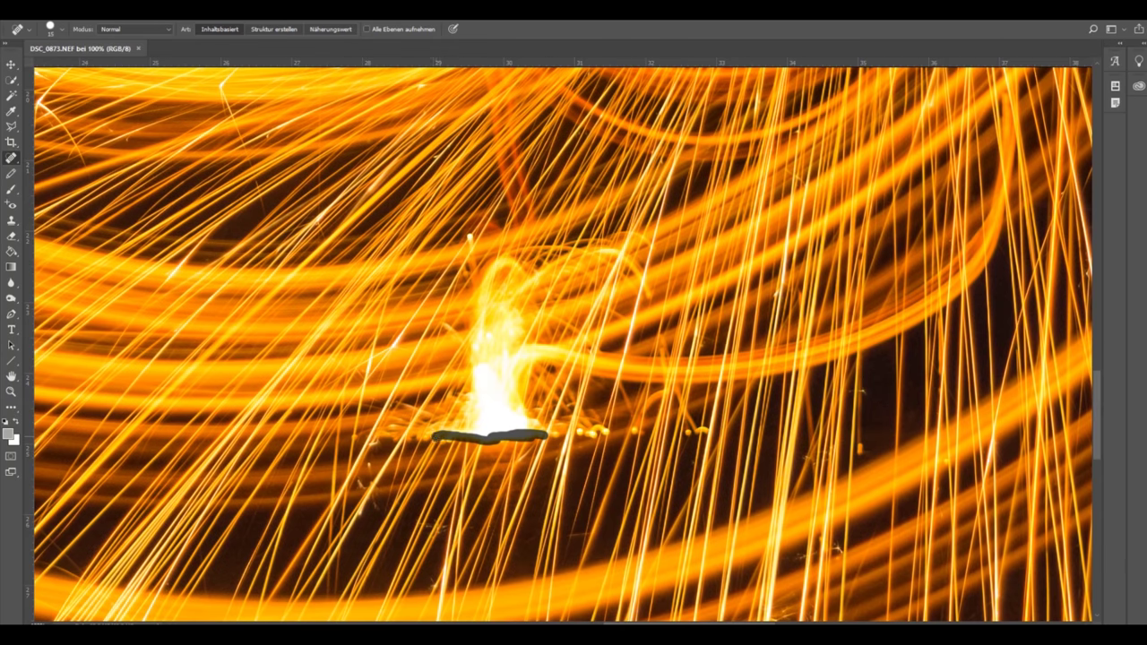
{"action": "left_click_drag", "start_coordinate": [448, 428], "coordinate": [490, 305]}
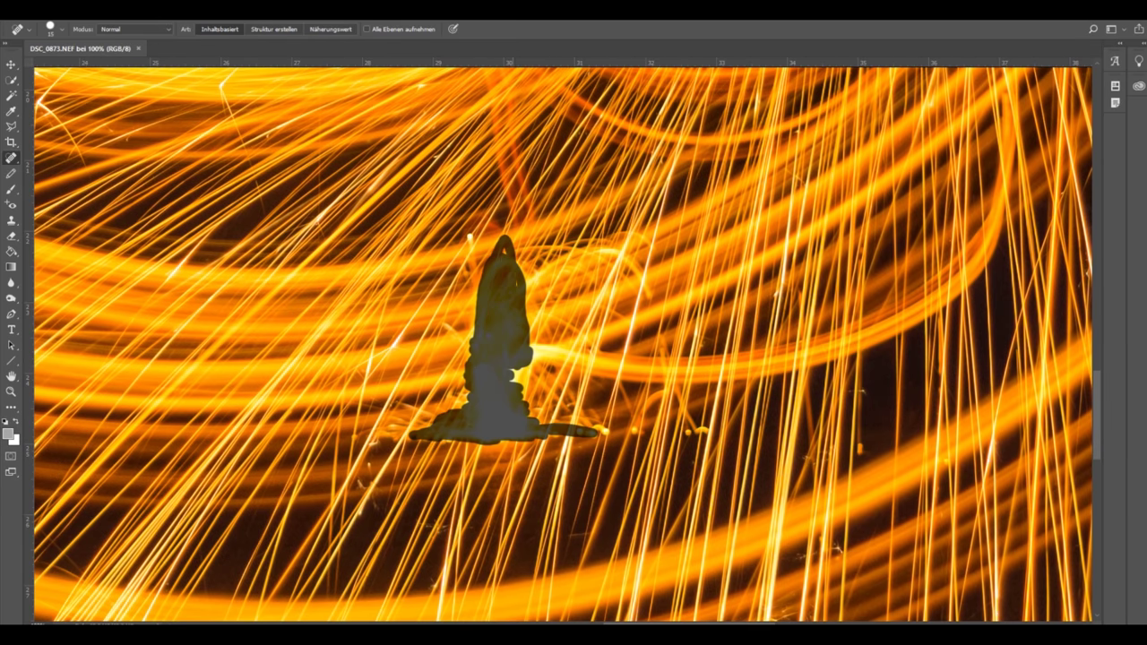
{"action": "left_click_drag", "start_coordinate": [531, 358], "coordinate": [572, 342]}
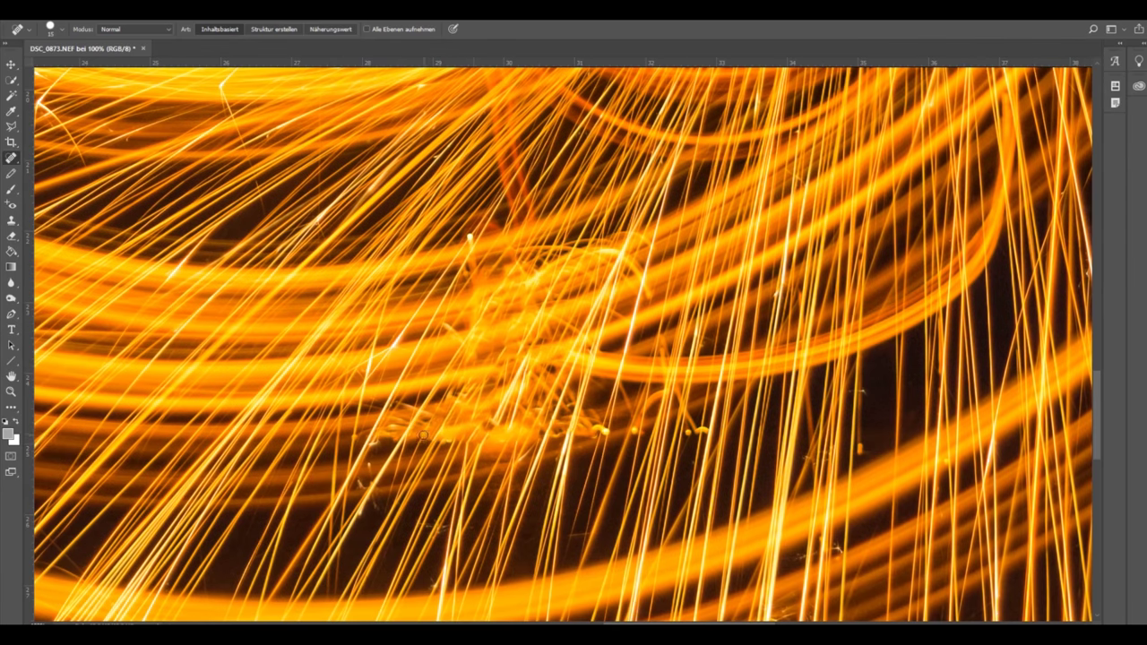
{"action": "left_click_drag", "start_coordinate": [468, 444], "coordinate": [525, 431]}
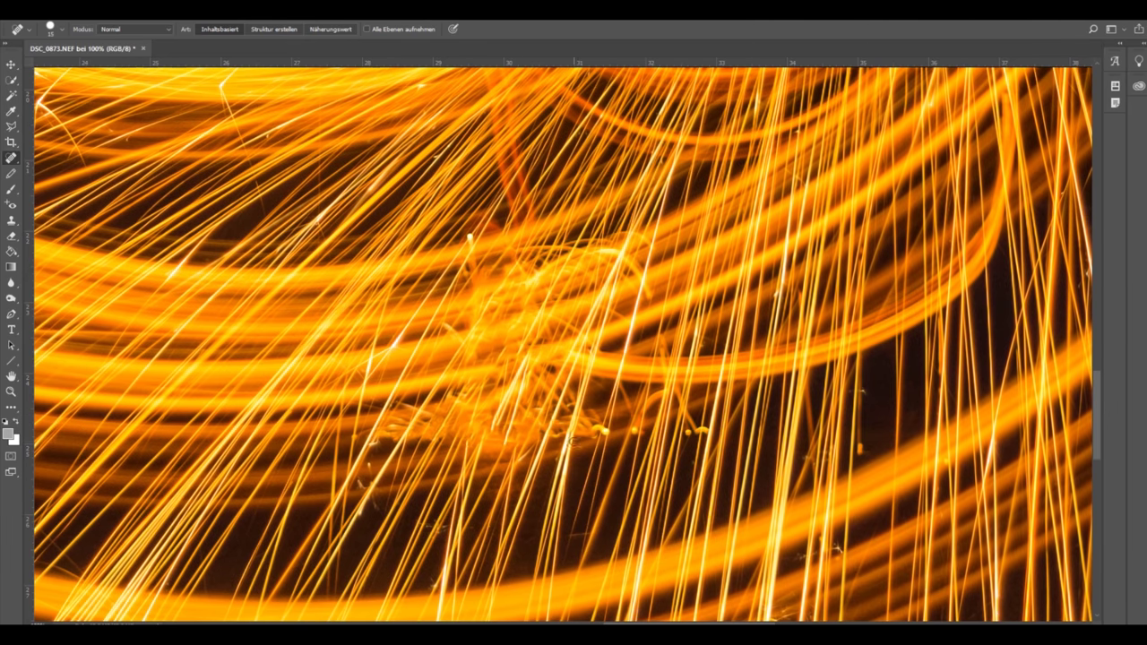
{"action": "scroll", "coordinate": [391, 434], "scroll_direction": "up", "scroll_amount": 3}
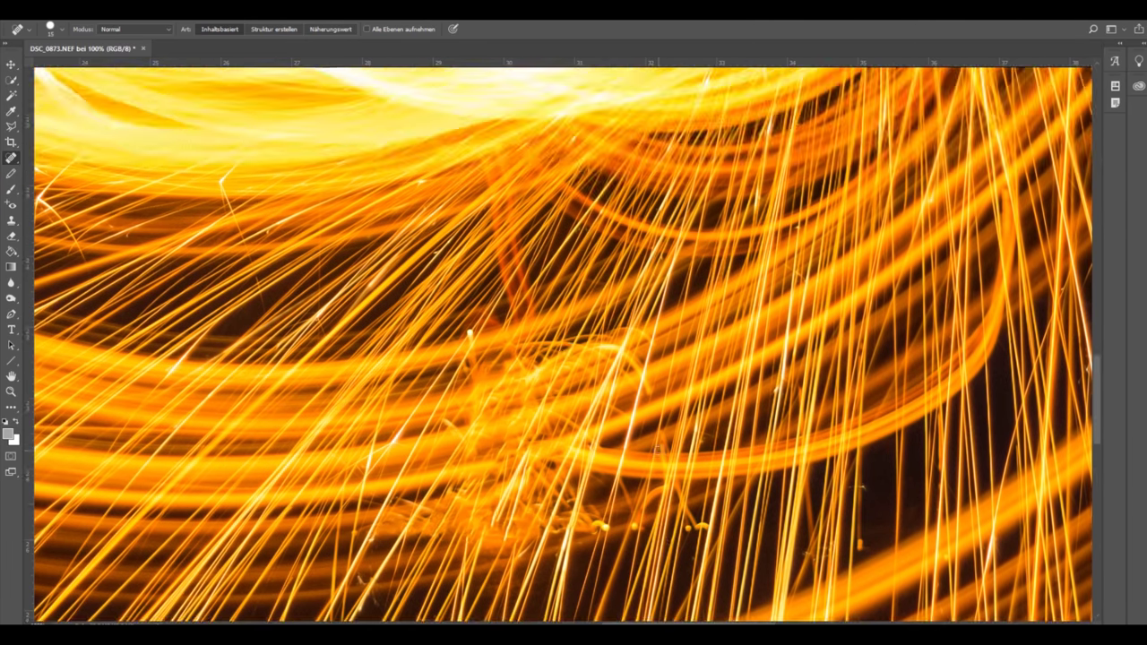
Fit the photo in the window and spot-heal the dark blemishes in the shadow area.
{"action": "key", "text": "ctrl+0"}
{"action": "scroll", "coordinate": [565, 277], "scroll_direction": "up", "scroll_amount": 6}
{"action": "mouse_move", "coordinate": [776, 374]}
{"action": "left_mouse_down"}
{"action": "mouse_move", "coordinate": [947, 192]}
{"action": "mouse_move", "coordinate": [798, 310]}
{"action": "mouse_move", "coordinate": [866, 431]}
{"action": "left_mouse_up"}
{"action": "left_click_drag", "start_coordinate": [833, 408], "coordinate": [838, 344]}
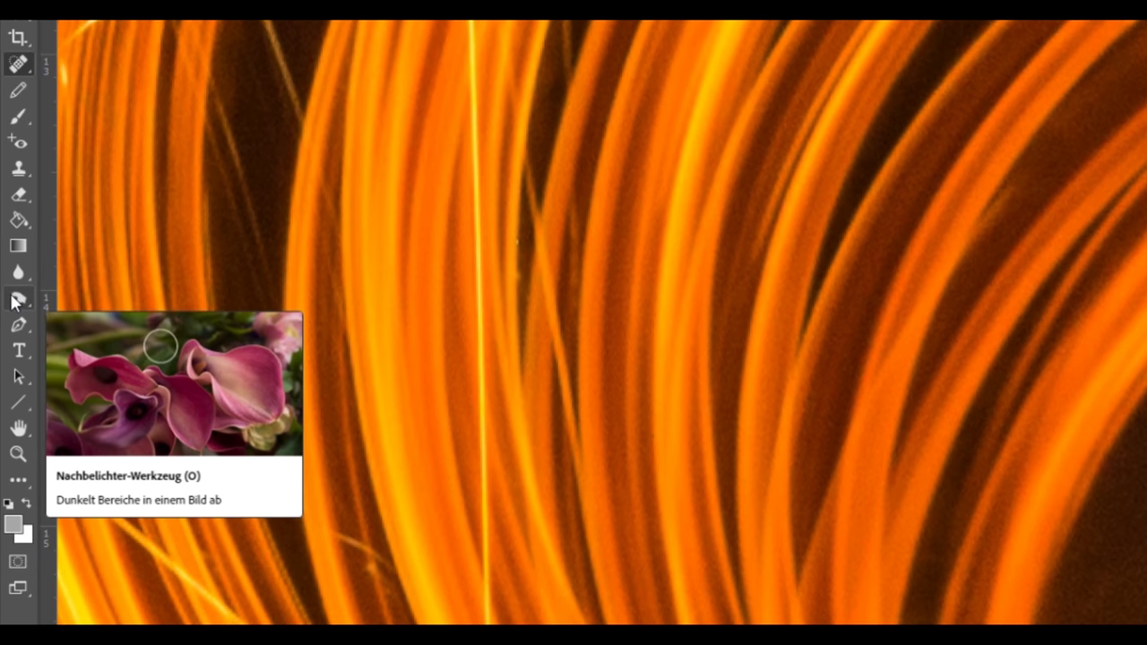
Burn the bright specks in the dark background with Midtones at 50% exposure.
{"action": "left_click", "coordinate": [13, 296]}
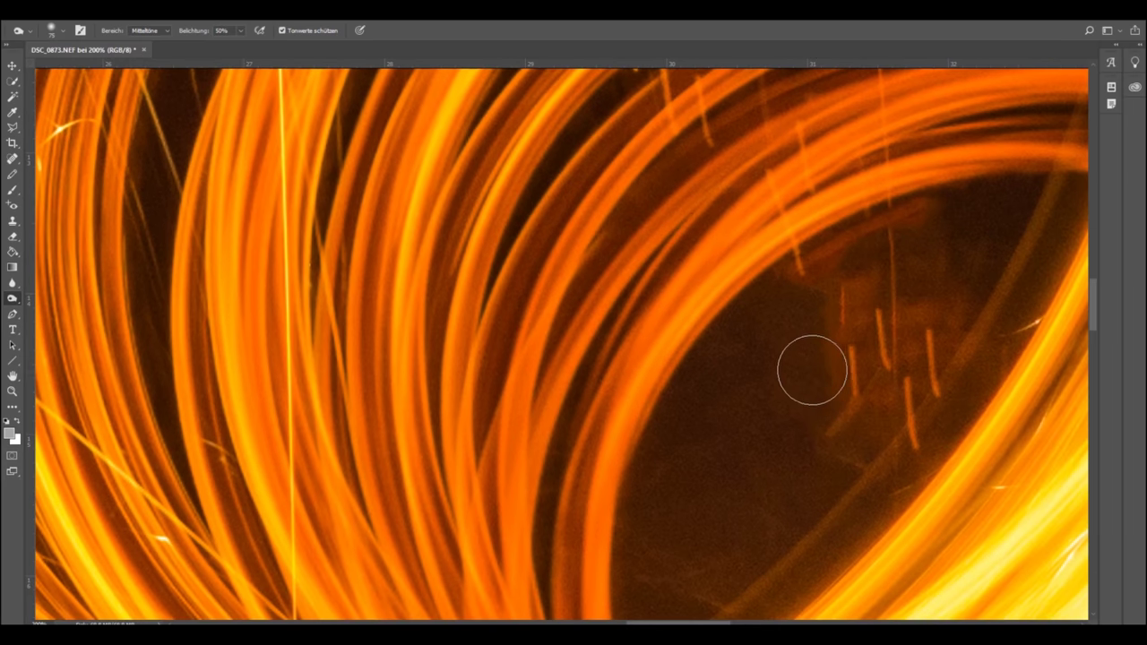
{"action": "mouse_move", "coordinate": [855, 412]}
{"action": "left_mouse_down"}
{"action": "mouse_move", "coordinate": [763, 476]}
{"action": "mouse_move", "coordinate": [702, 430]}
{"action": "mouse_move", "coordinate": [796, 346]}
{"action": "mouse_move", "coordinate": [847, 319]}
{"action": "mouse_move", "coordinate": [807, 275]}
{"action": "mouse_move", "coordinate": [869, 303]}
{"action": "mouse_move", "coordinate": [801, 436]}
{"action": "mouse_move", "coordinate": [931, 341]}
{"action": "mouse_move", "coordinate": [927, 271]}
{"action": "mouse_move", "coordinate": [942, 249]}
{"action": "mouse_move", "coordinate": [779, 323]}
{"action": "mouse_move", "coordinate": [666, 503]}
{"action": "mouse_move", "coordinate": [673, 486]}
{"action": "mouse_move", "coordinate": [735, 556]}
{"action": "mouse_move", "coordinate": [758, 555]}
{"action": "mouse_move", "coordinate": [798, 513]}
{"action": "mouse_move", "coordinate": [802, 389]}
{"action": "mouse_move", "coordinate": [756, 346]}
{"action": "mouse_move", "coordinate": [958, 217]}
{"action": "mouse_move", "coordinate": [964, 376]}
{"action": "mouse_move", "coordinate": [891, 471]}
{"action": "left_mouse_up"}
{"action": "scroll", "coordinate": [891, 472], "scroll_direction": "down", "scroll_amount": 3}
{"action": "mouse_move", "coordinate": [655, 454]}
{"action": "left_mouse_down"}
{"action": "mouse_move", "coordinate": [671, 520]}
{"action": "mouse_move", "coordinate": [912, 296]}
{"action": "left_mouse_up"}
{"action": "scroll", "coordinate": [1008, 268], "scroll_direction": "down", "scroll_amount": 6}
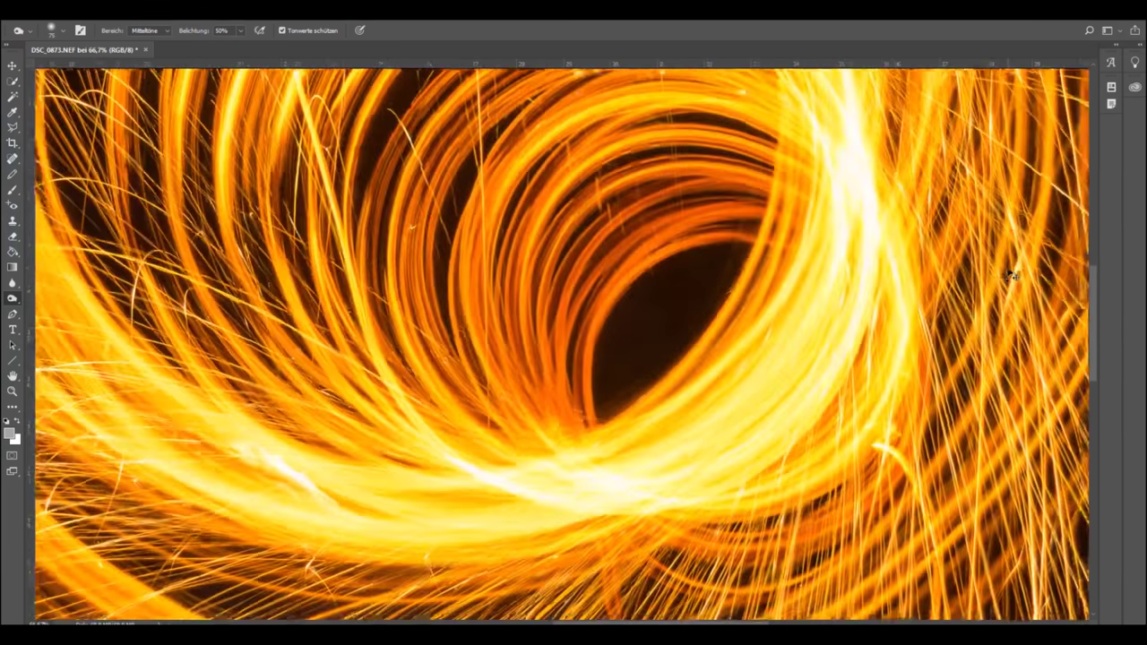
{"action": "scroll", "coordinate": [1007, 268], "scroll_direction": "up", "scroll_amount": 4}
{"action": "scroll", "coordinate": [1008, 268], "scroll_direction": "down", "scroll_amount": 4}
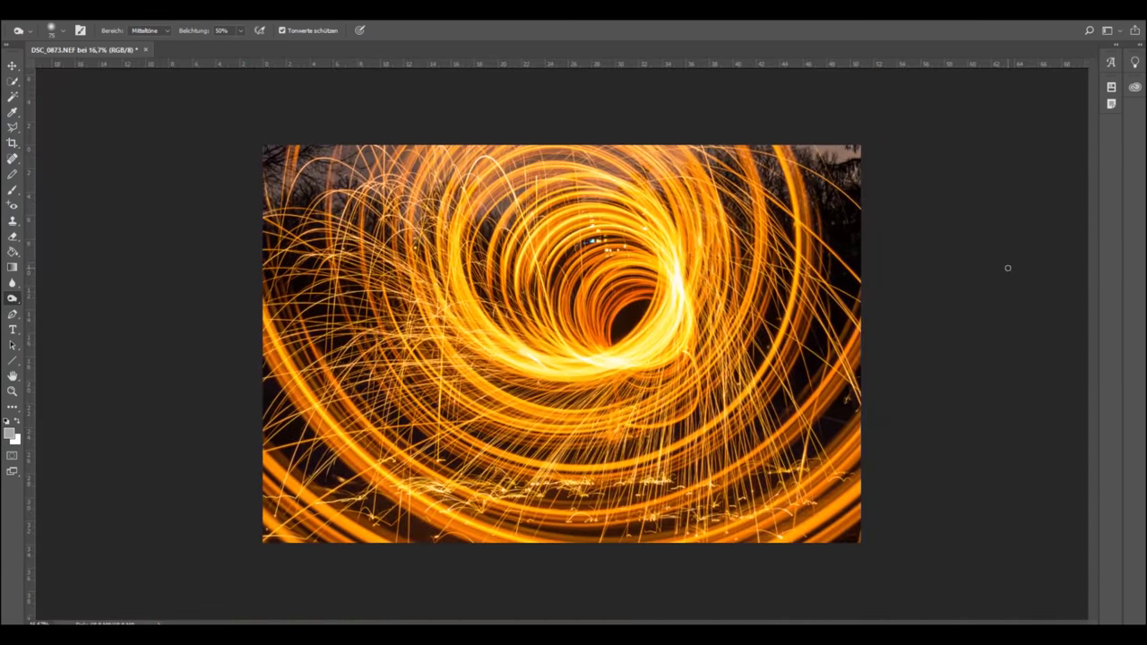
Spot-heal the dark vertical stick among the falling sparks.
{"action": "scroll", "coordinate": [1008, 268], "scroll_direction": "up", "scroll_amount": 4}
{"action": "scroll", "coordinate": [1008, 268], "scroll_direction": "up", "scroll_amount": 3}
{"action": "key", "text": "j"}
{"action": "scroll", "coordinate": [762, 269], "scroll_direction": "down", "scroll_amount": 1}
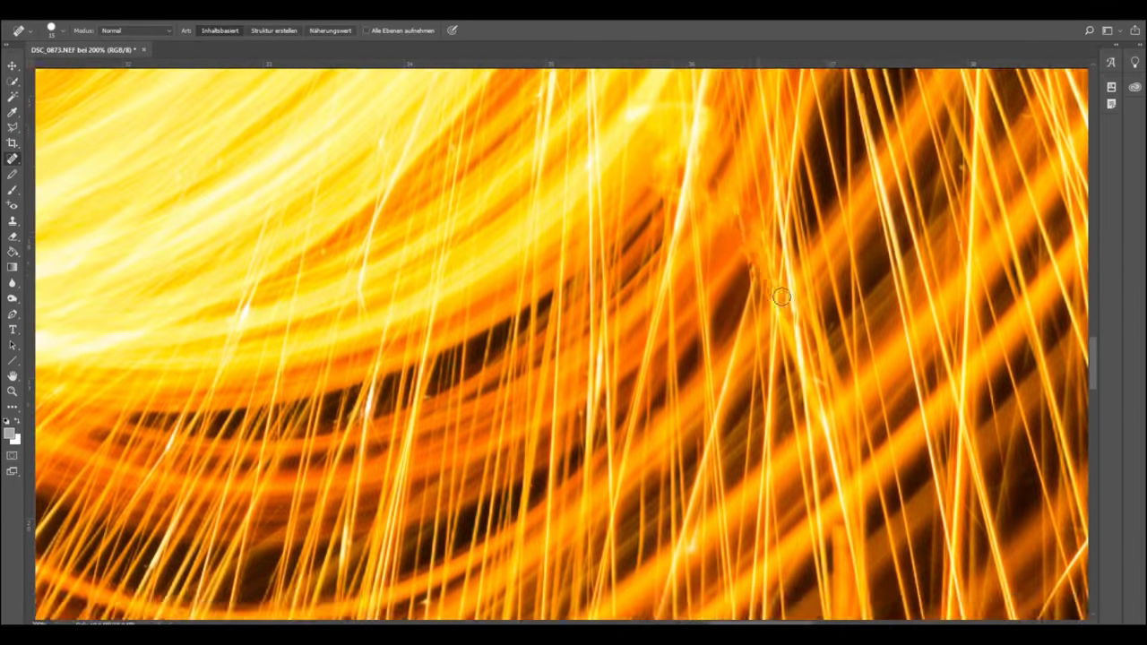
{"action": "scroll", "coordinate": [807, 322], "scroll_direction": "down", "scroll_amount": 1}
{"action": "scroll", "coordinate": [849, 372], "scroll_direction": "down", "scroll_amount": 1}
{"action": "scroll", "coordinate": [849, 372], "scroll_direction": "down", "scroll_amount": 1}
{"action": "left_click_drag", "start_coordinate": [824, 260], "coordinate": [807, 408]}
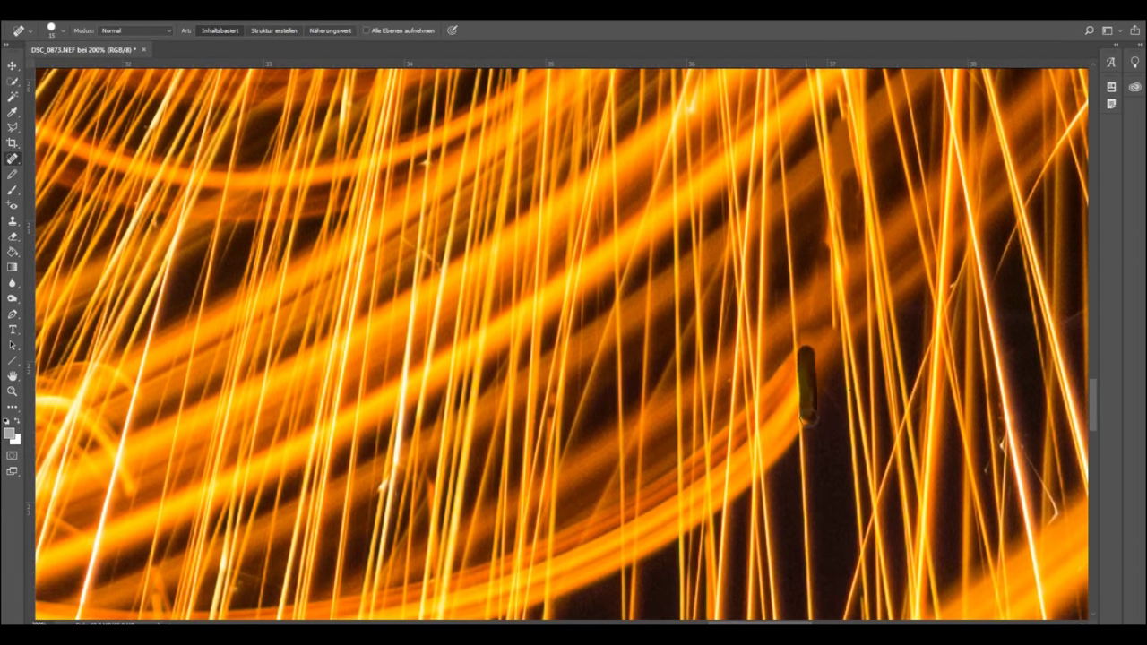
{"action": "scroll", "coordinate": [807, 408], "scroll_direction": "down", "scroll_amount": 1}
{"action": "scroll", "coordinate": [799, 317], "scroll_direction": "down", "scroll_amount": 1}
{"action": "left_click_drag", "start_coordinate": [581, 425], "coordinate": [767, 292]}
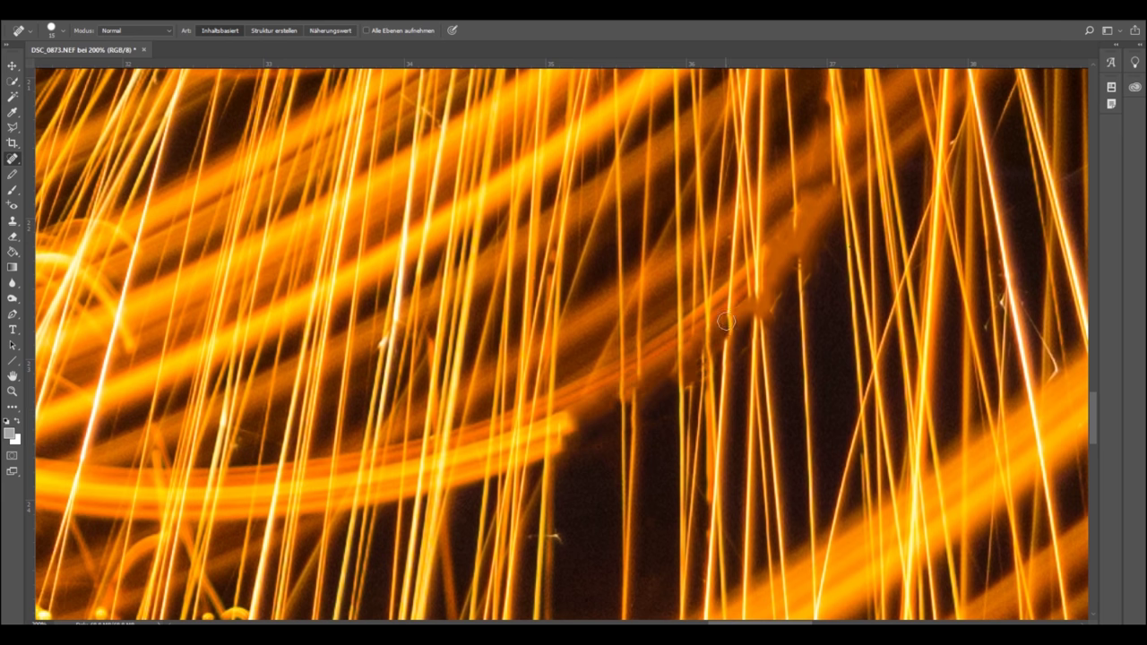
Heal the stray orange light band and bottom streaks, then fit the image to the window.
{"action": "scroll", "coordinate": [573, 341], "scroll_direction": "left", "scroll_amount": 2}
{"action": "scroll", "coordinate": [717, 358], "scroll_direction": "left", "scroll_amount": 2}
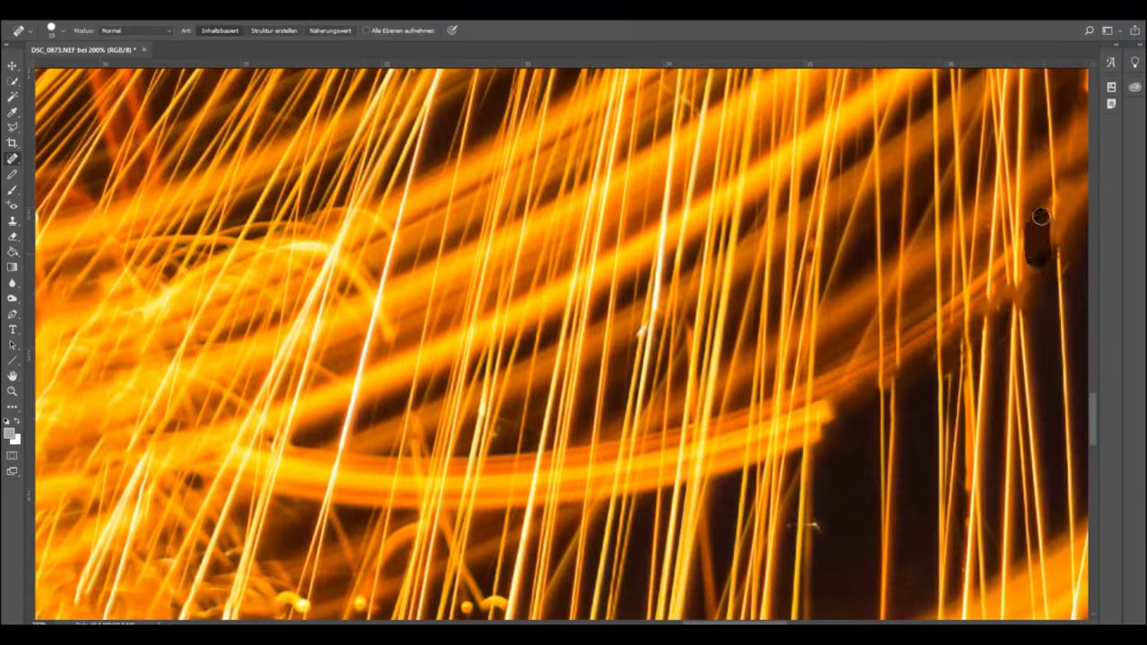
{"action": "scroll", "coordinate": [817, 380], "scroll_direction": "down", "scroll_amount": 1}
{"action": "left_click_drag", "start_coordinate": [817, 379], "coordinate": [206, 412]}
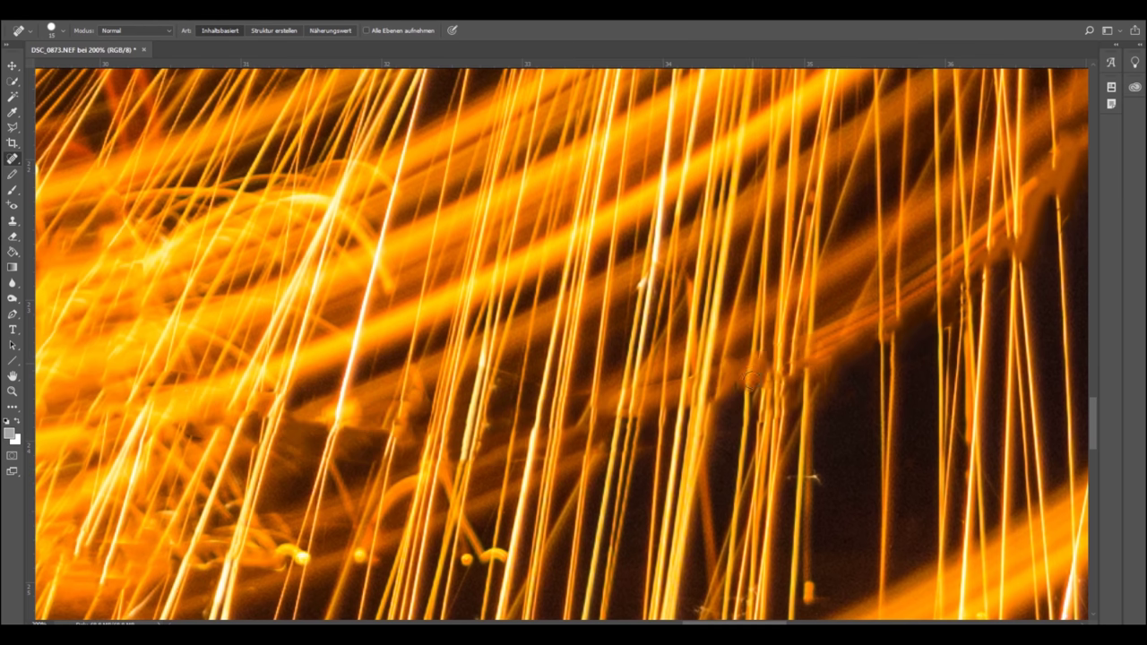
{"action": "left_click_drag", "start_coordinate": [313, 408], "coordinate": [394, 434]}
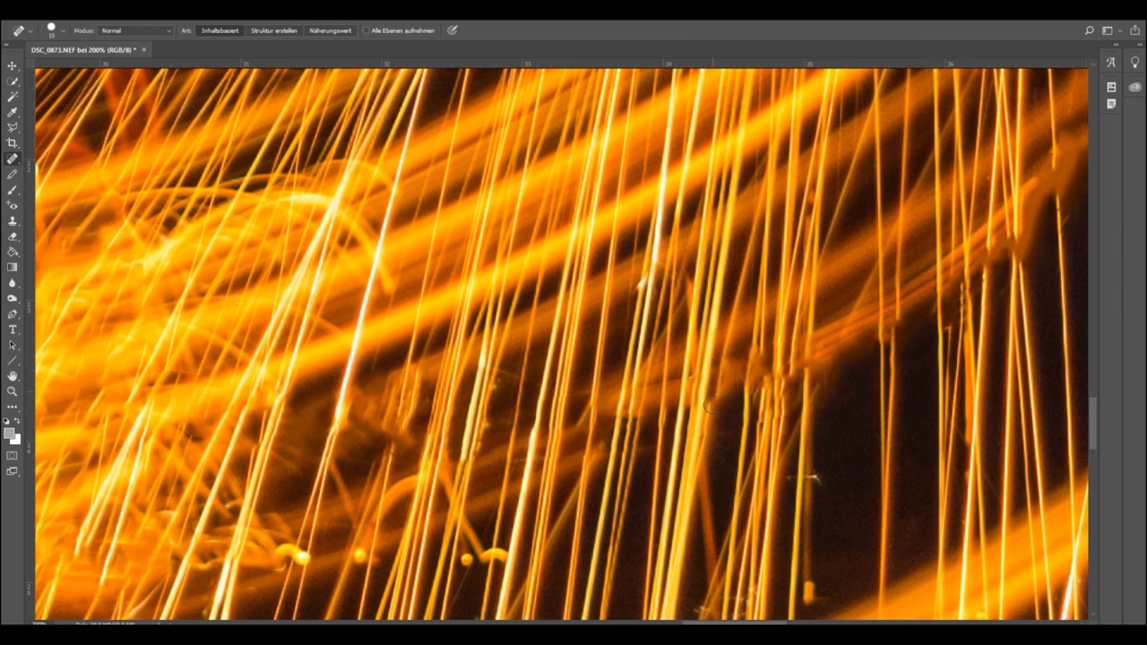
{"action": "key", "text": "ctrl+0"}
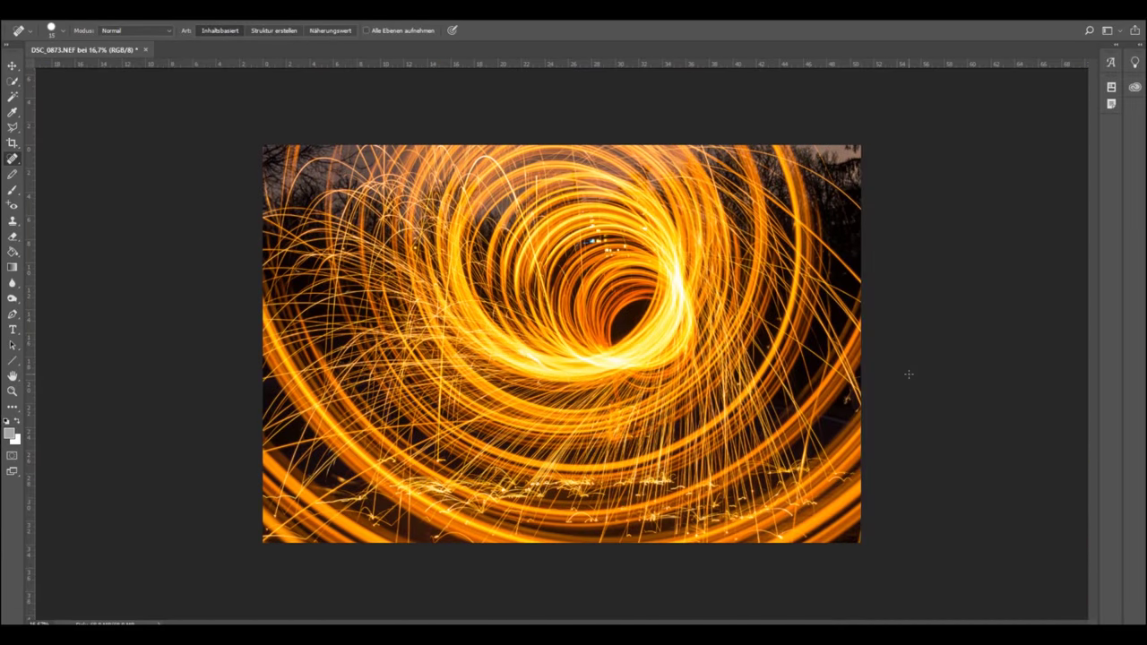
{"action": "key", "text": "ctrl+plus"}
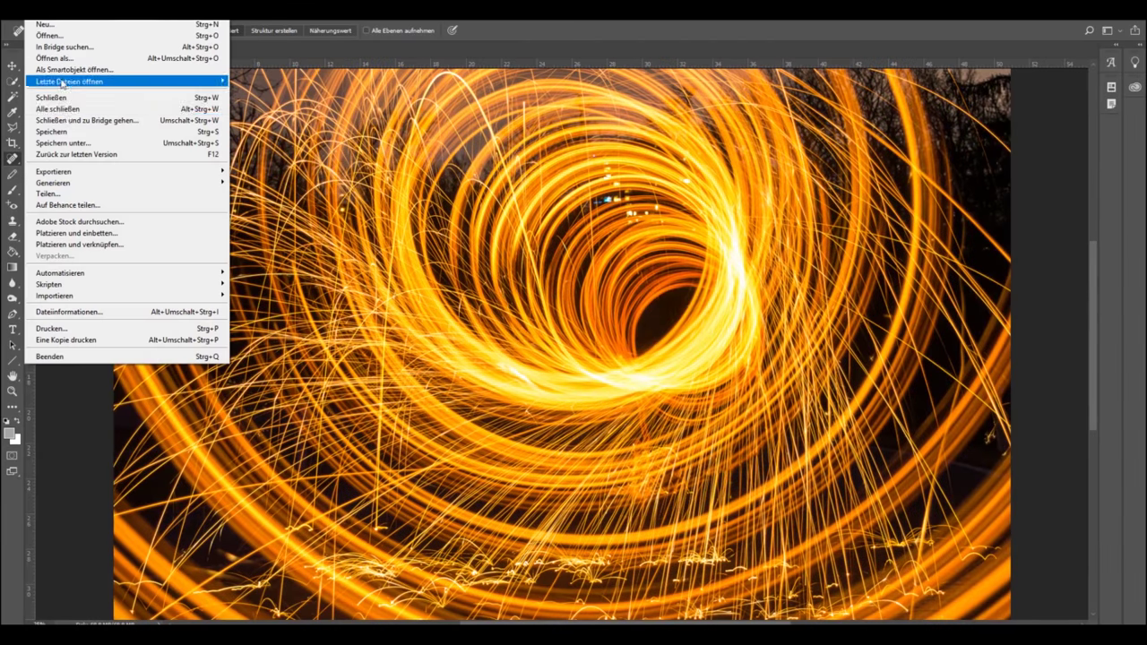
Start Save As and navigate to the Website > Fotogalerie folder.
{"action": "left_click", "coordinate": [64, 144]}
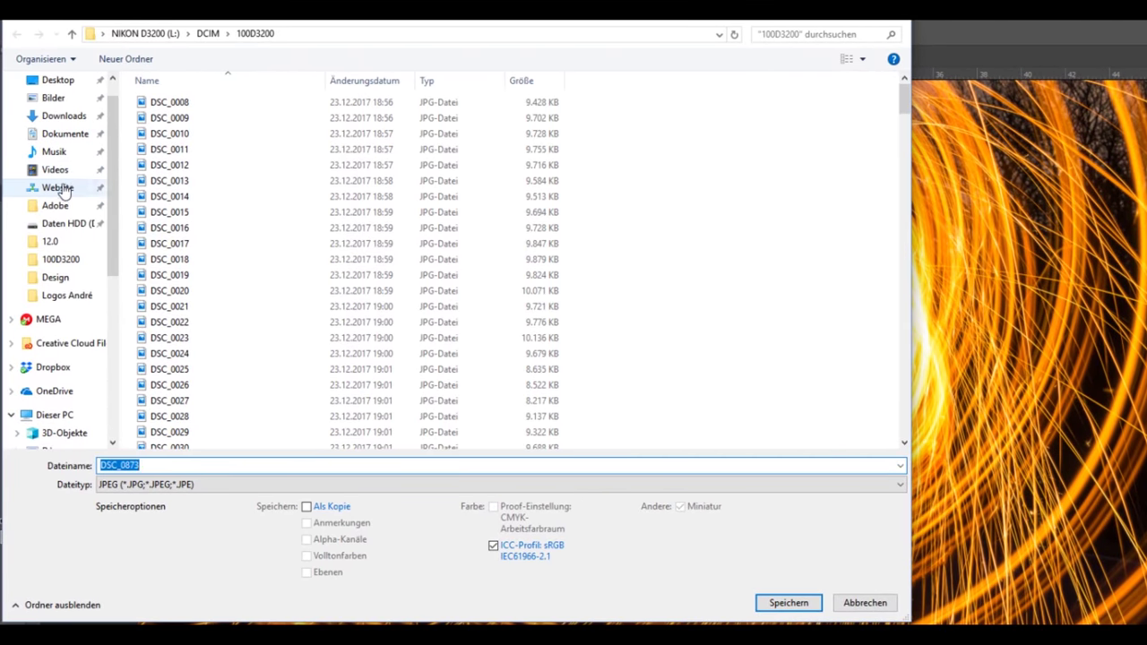
{"action": "left_click", "coordinate": [58, 188]}
{"action": "double_click", "coordinate": [163, 102]}
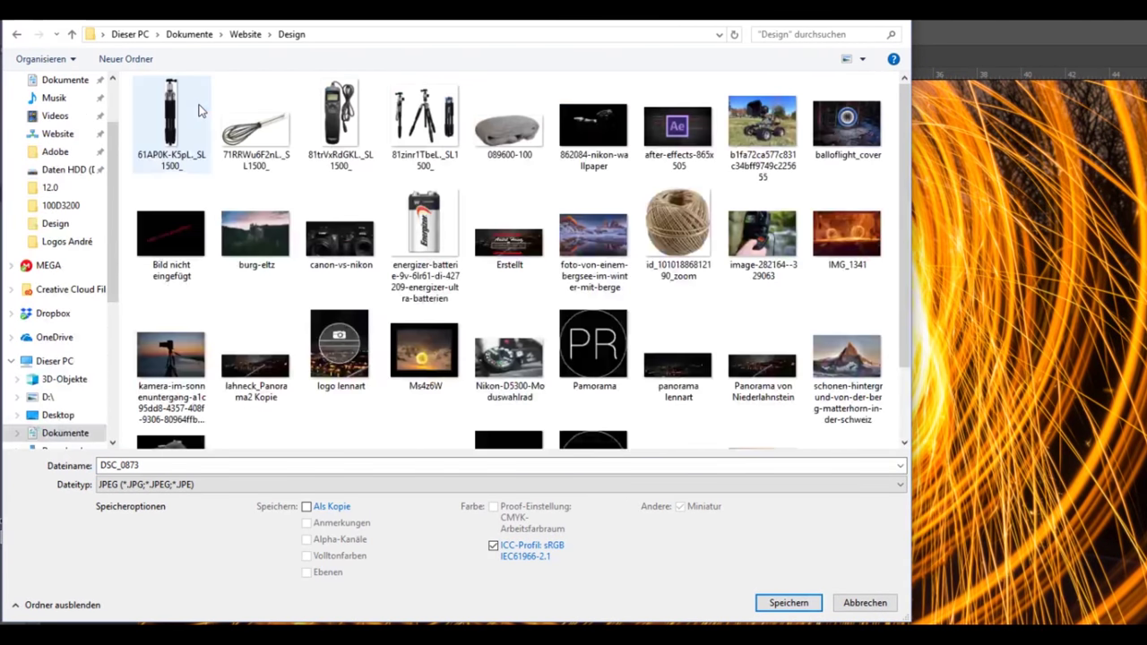
{"action": "left_click", "coordinate": [17, 34]}
{"action": "double_click", "coordinate": [177, 133]}
Replace the file name with 'Stahlwolle Kurzentum' and check the file-type list.
{"action": "left_click", "coordinate": [230, 465]}
{"action": "key", "text": "ctrl+a"}
{"action": "key", "text": "BackSpace"}
{"action": "type", "text": "Stahlwolle Kurzentum"}
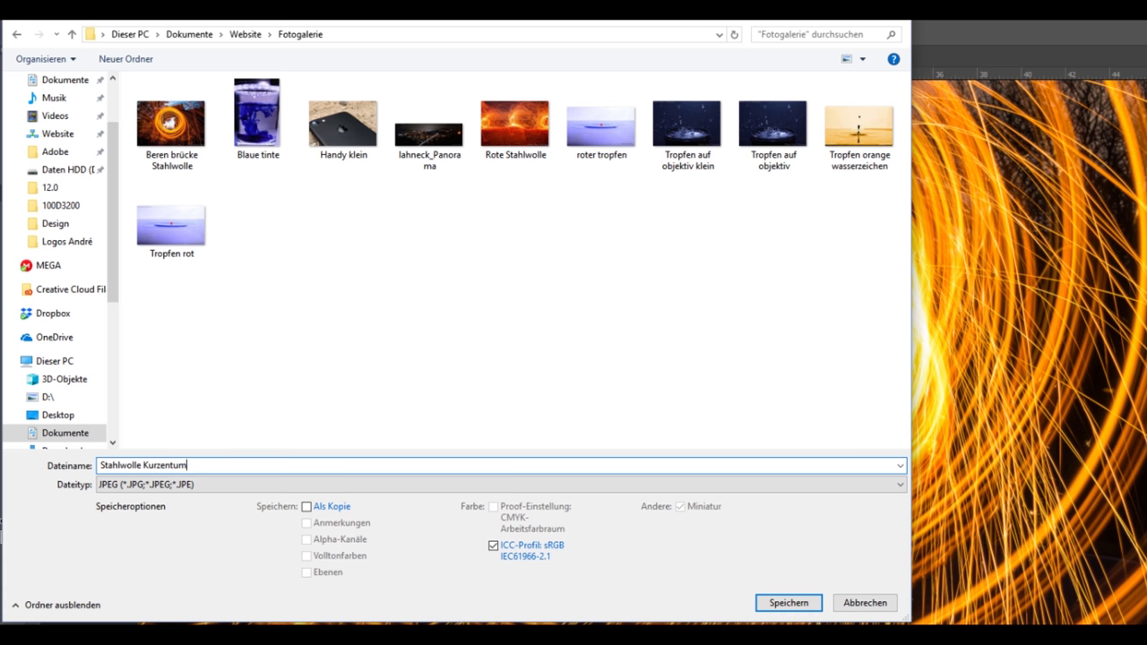
{"action": "left_click", "coordinate": [295, 484]}
Save as JPEG into Fotogalerie with quality 12 (Maximal).
{"action": "scroll", "coordinate": [180, 556], "scroll_direction": "down", "scroll_amount": 3}
{"action": "left_click", "coordinate": [146, 607]}
{"action": "left_click", "coordinate": [784, 603]}
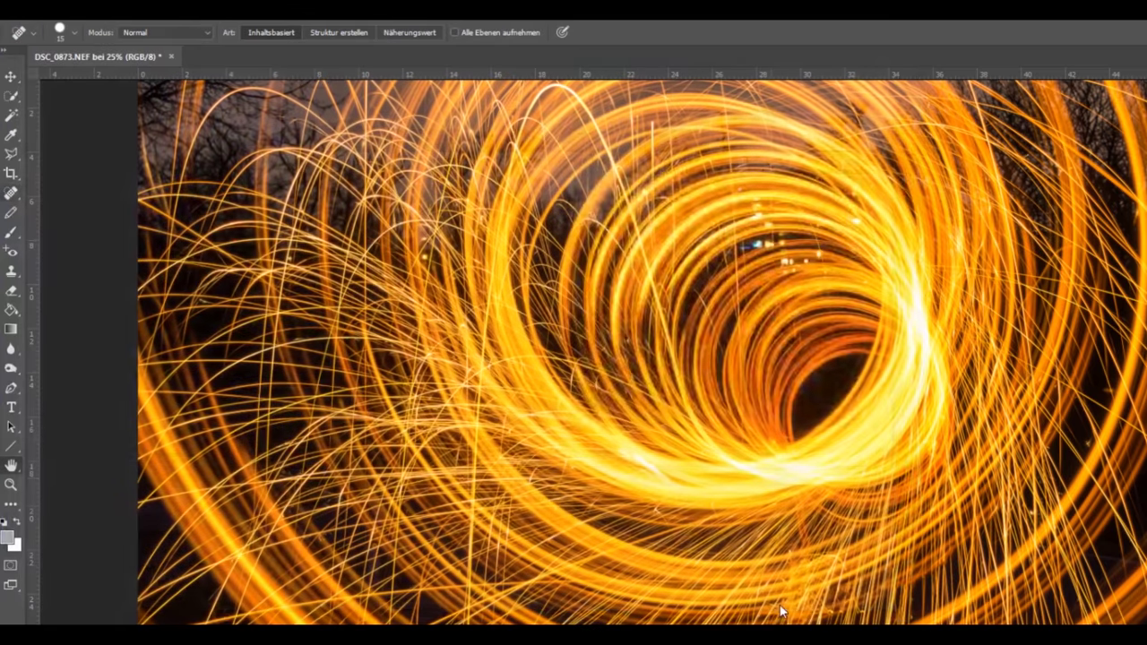
{"action": "left_click", "coordinate": [729, 281]}
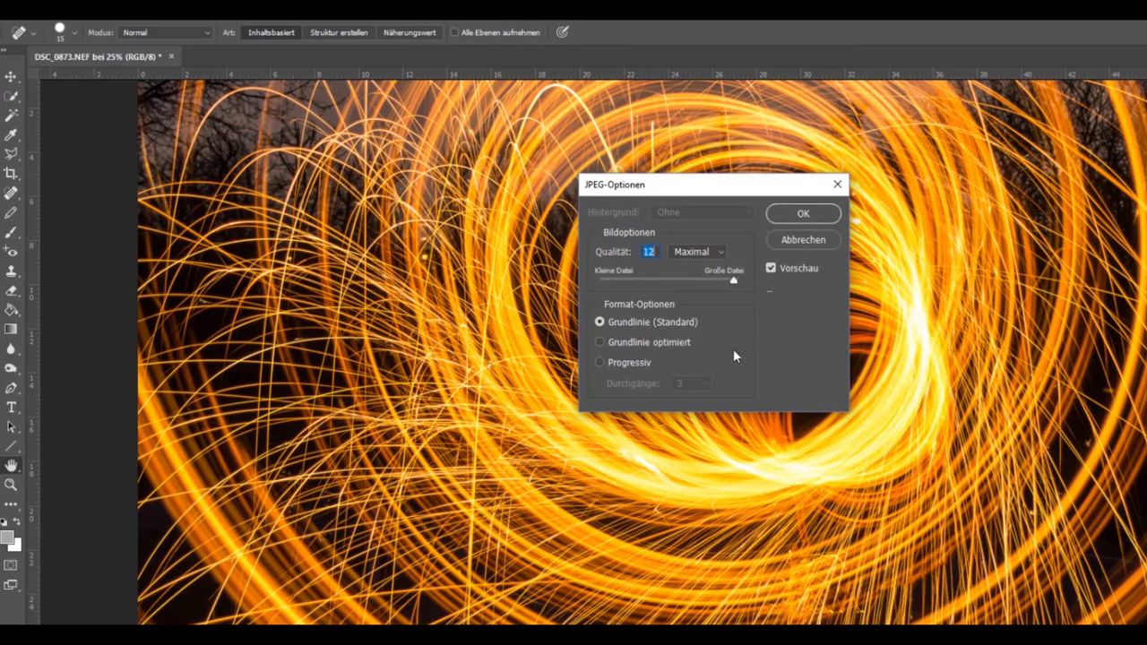
{"action": "left_click", "coordinate": [803, 213]}
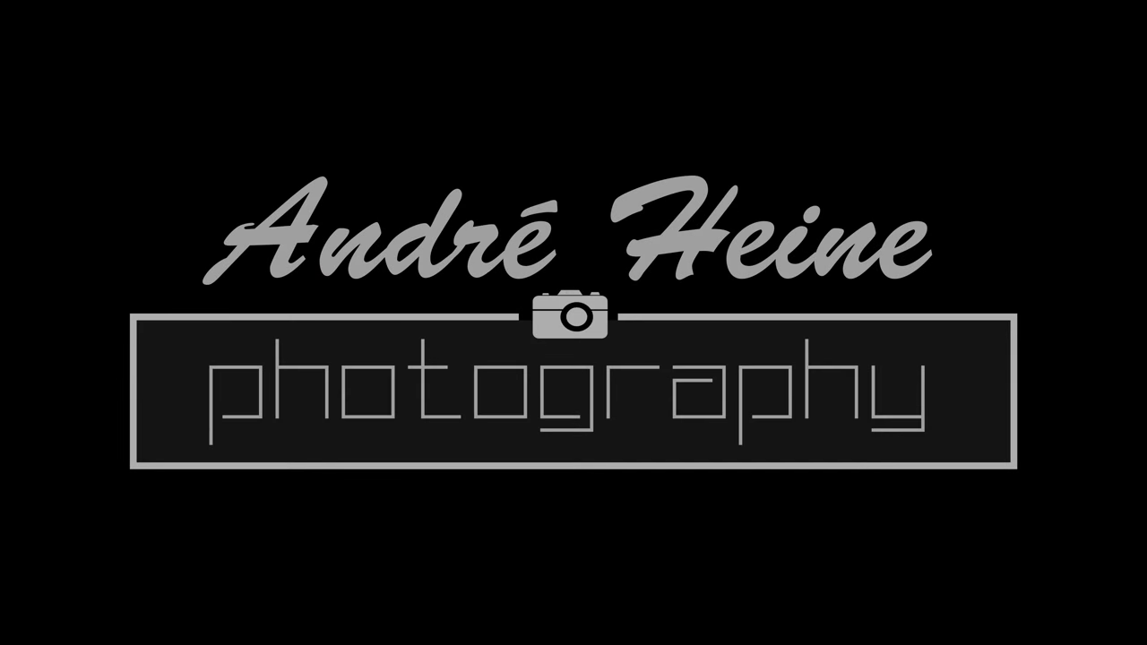